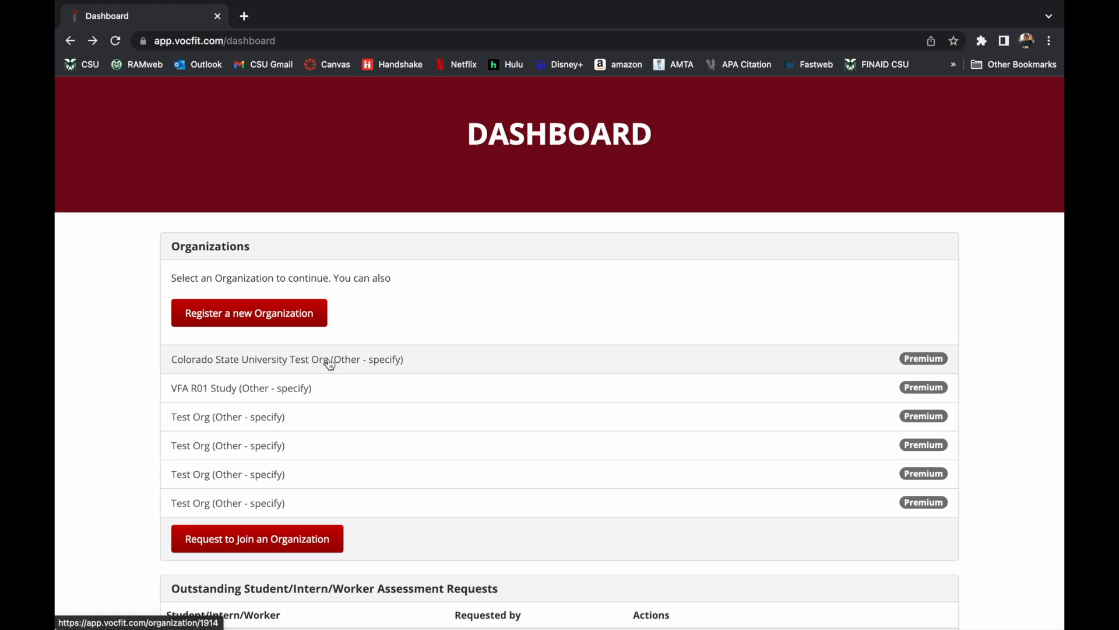
Open the Colorado State University Test Org and go to its Manage Jobs list.
left_click(330, 362)
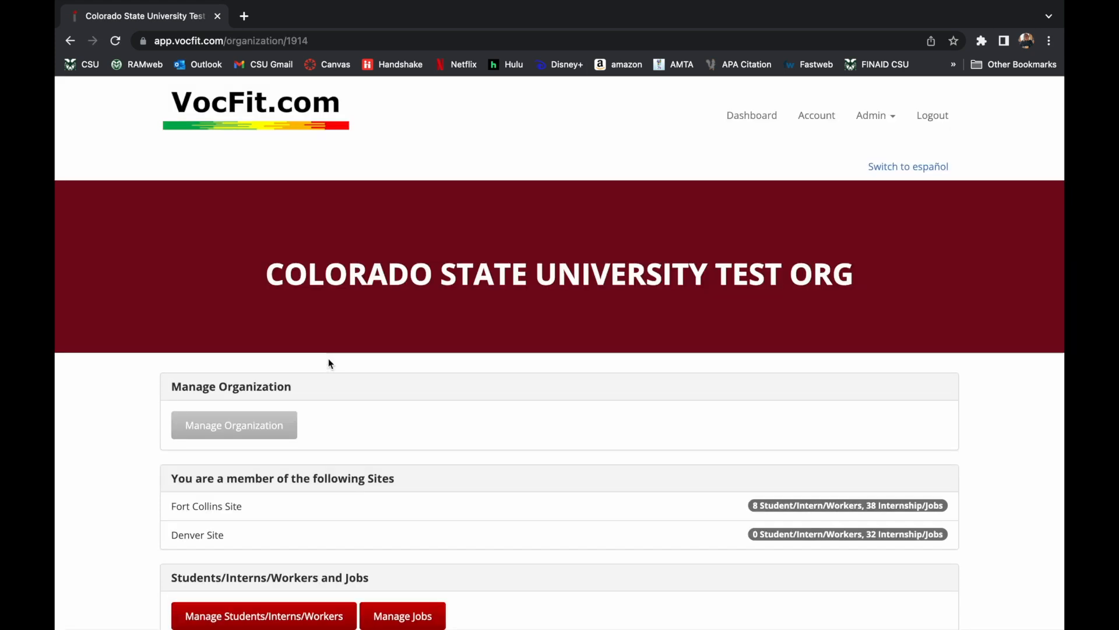
scroll(94, 503, "down", 1)
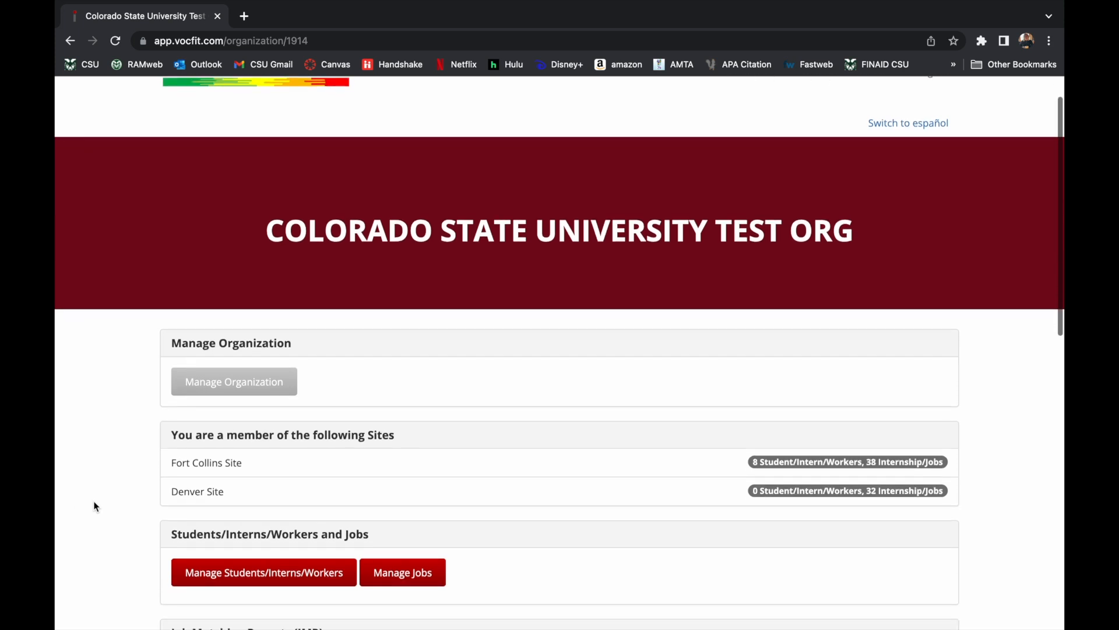
scroll(95, 507, "down", 1)
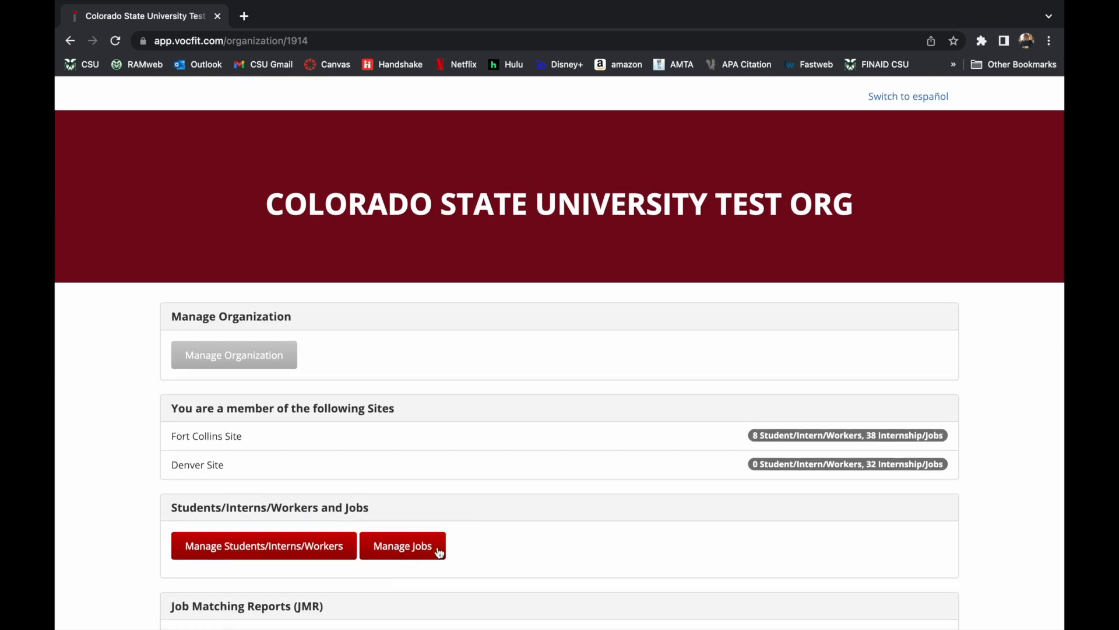
left_click(411, 551)
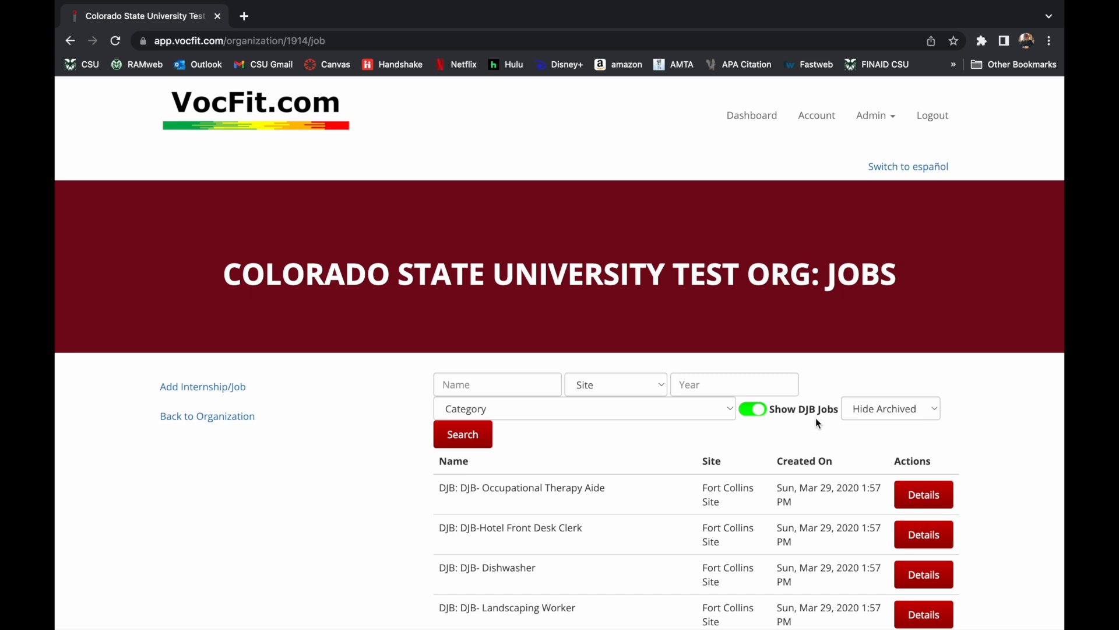
left_click(753, 413)
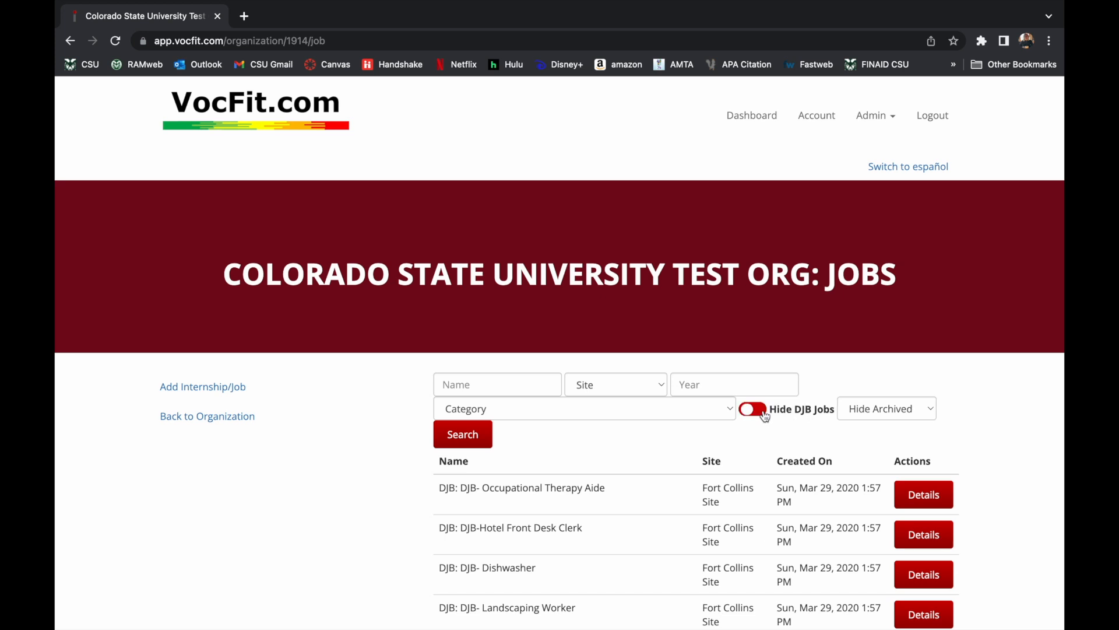
left_click(764, 412)
left_click(766, 412)
left_click(767, 411)
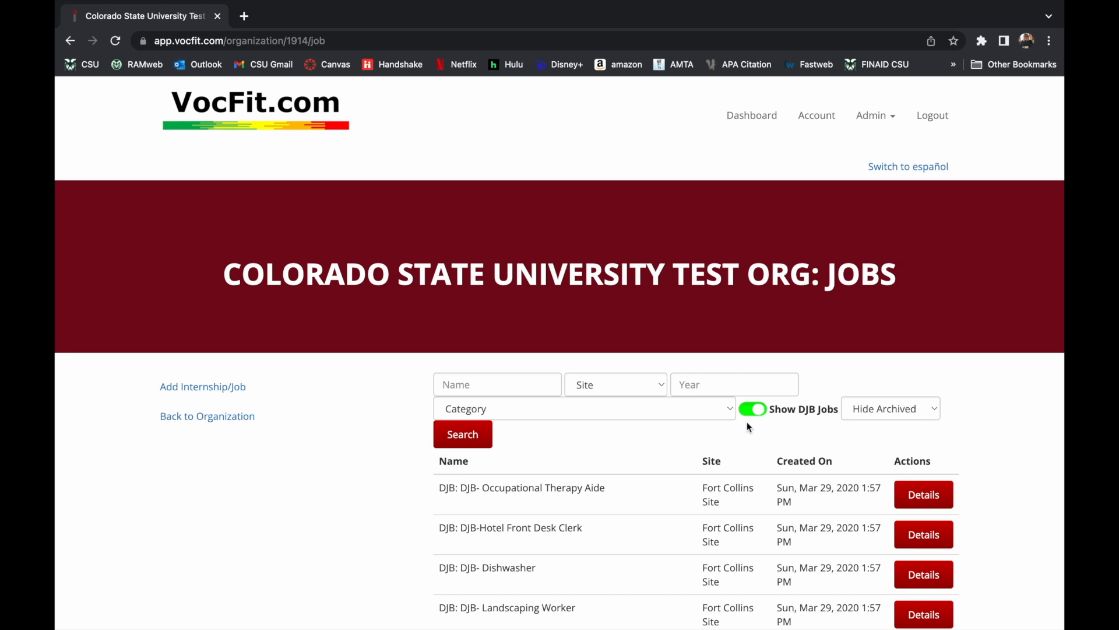
Start a new job named Internship at Fort Collins Site.
left_click(238, 394)
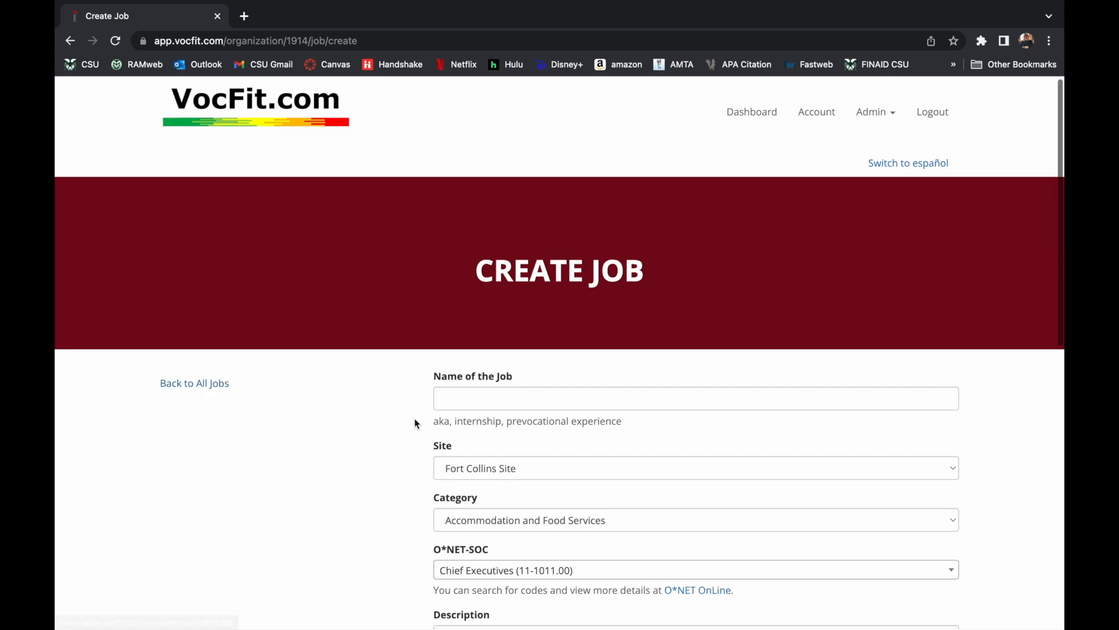
scroll(415, 421, "down", 2)
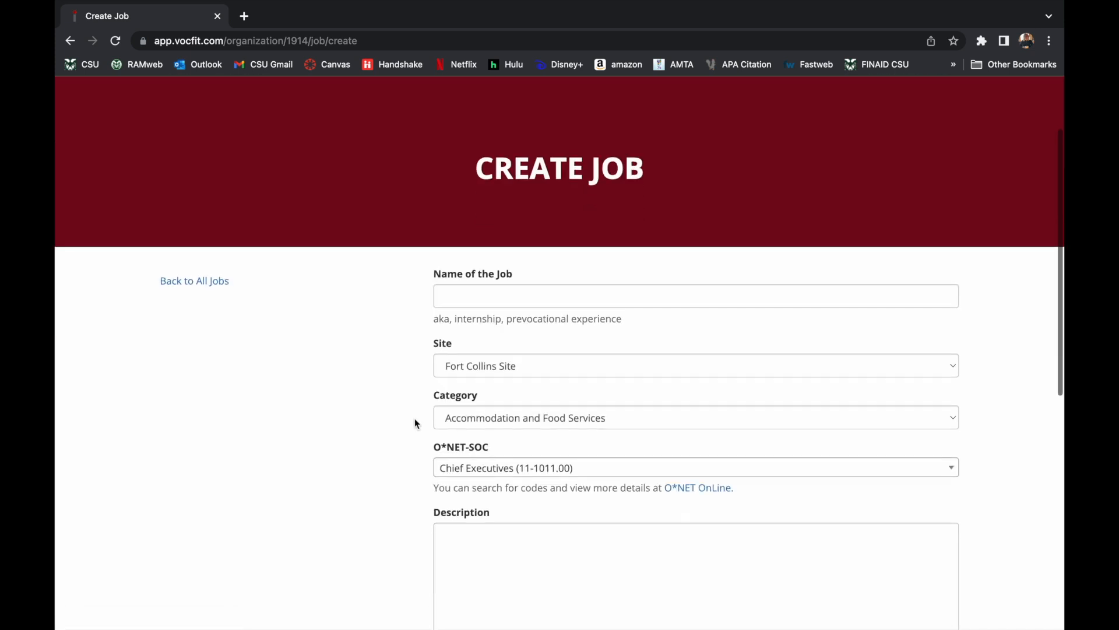
left_click(490, 295)
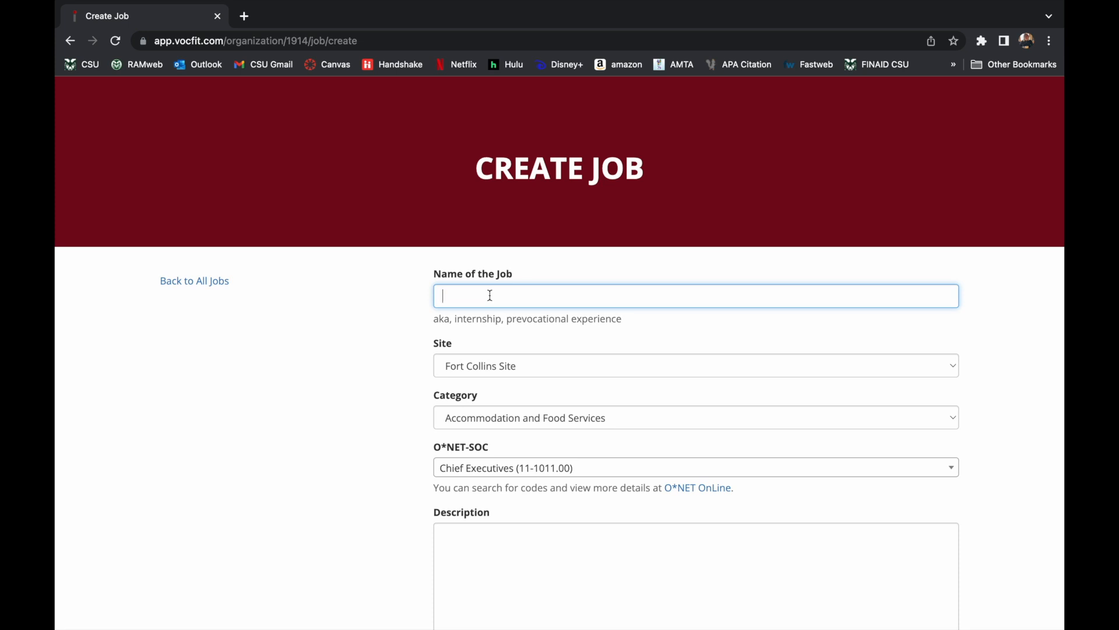
type("Cashier")
left_click(594, 366)
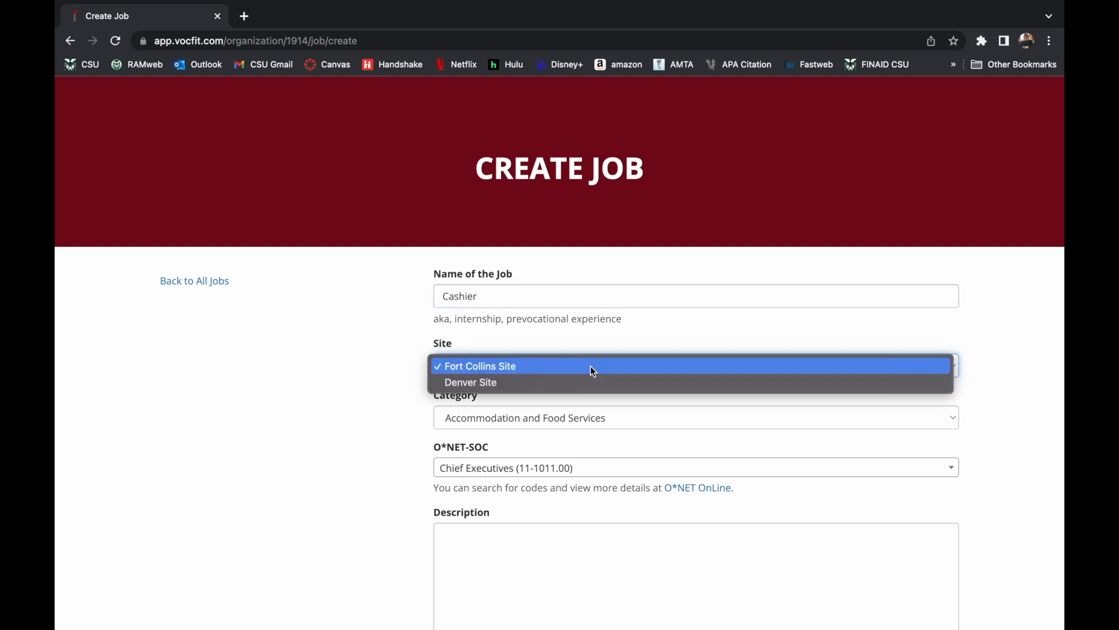
left_click(580, 365)
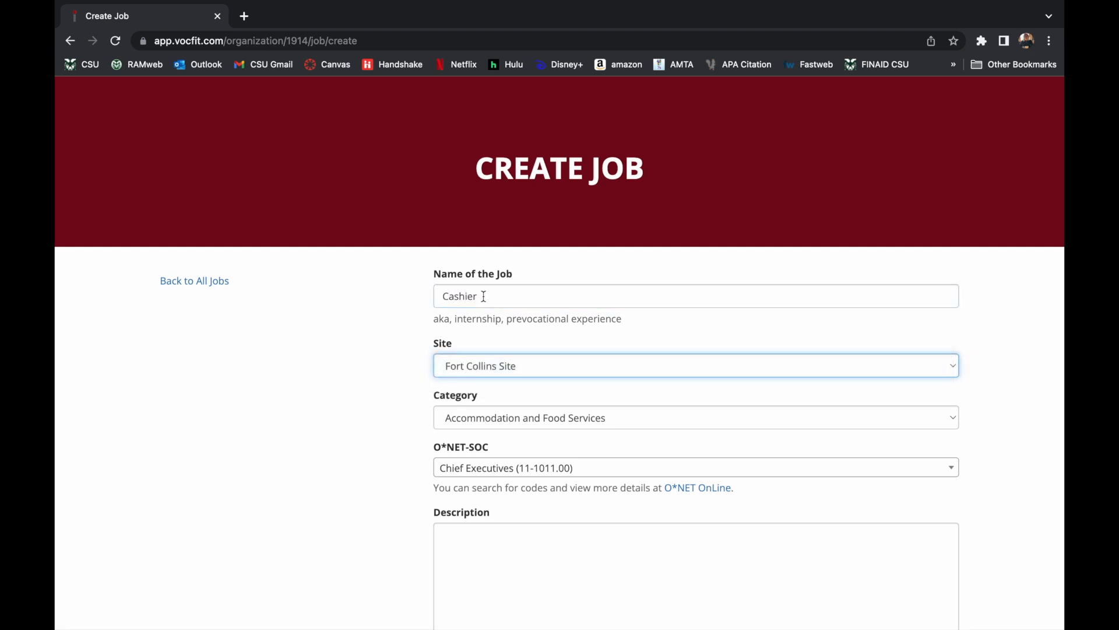
double_click(484, 298)
type("Internship")
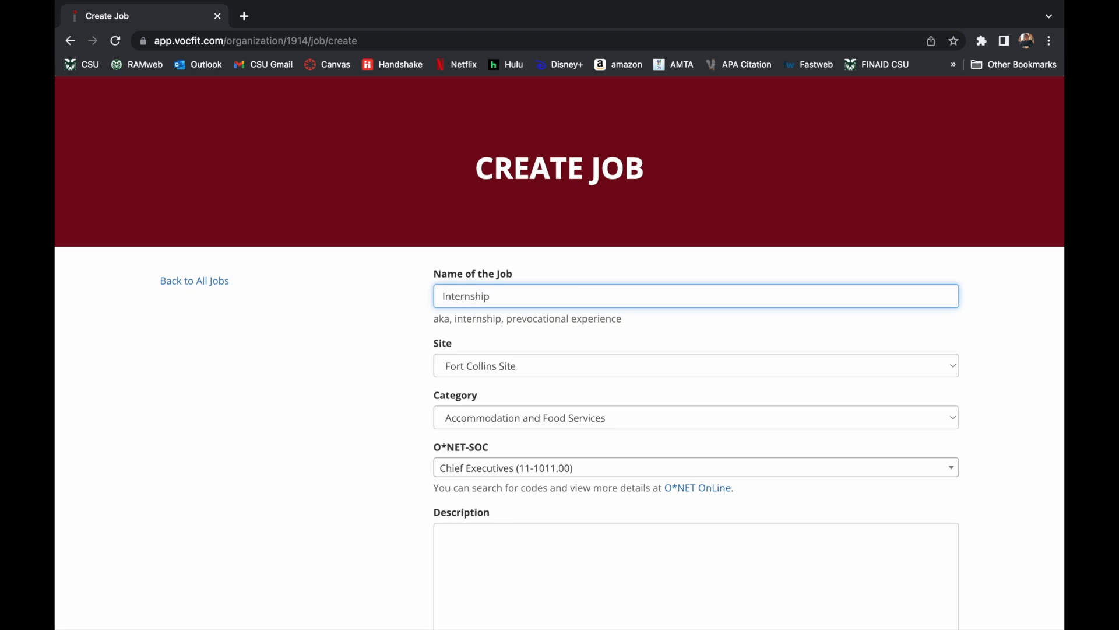
Set category Administrative and Support Services and occupation Internists, General (29-1063.00).
left_click(623, 423)
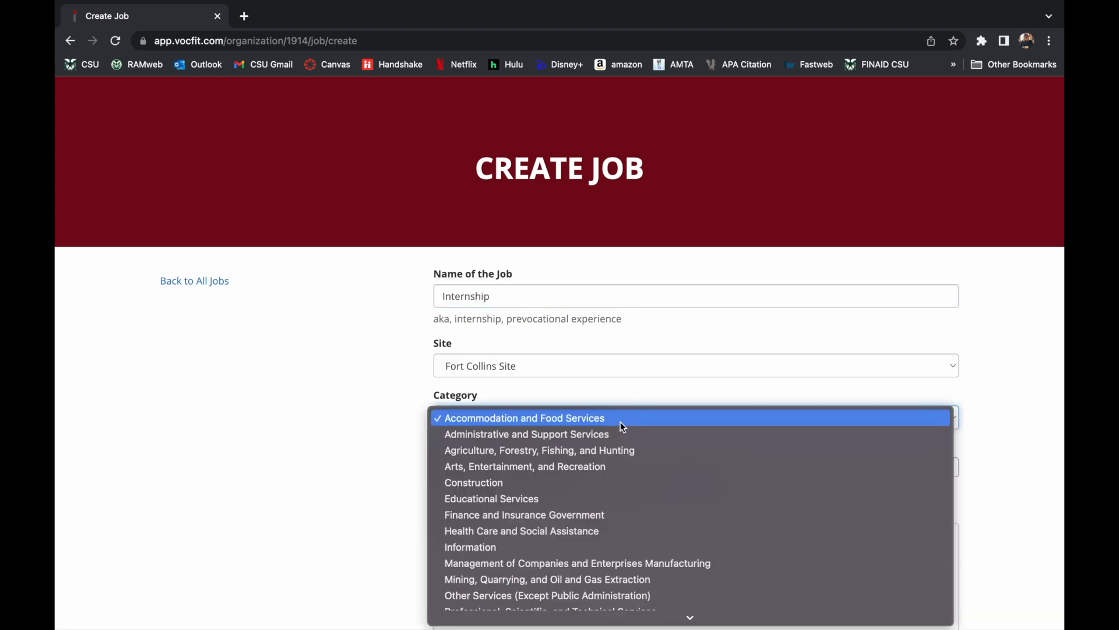
left_click(602, 434)
scroll(602, 434, "down", 3)
left_click(595, 390)
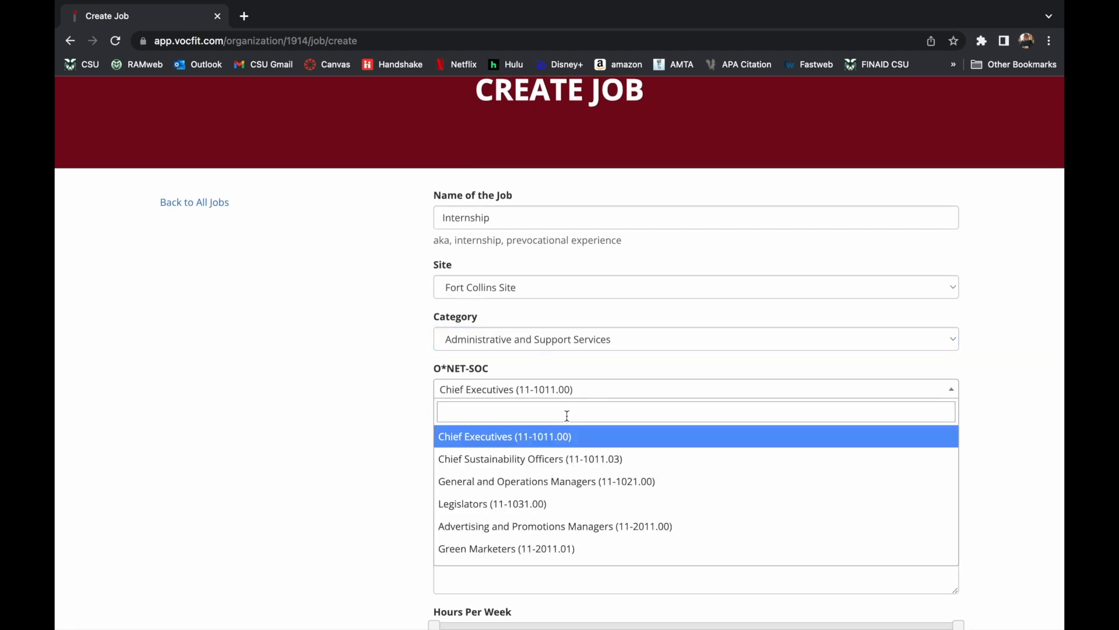
scroll(567, 415, "down", 1)
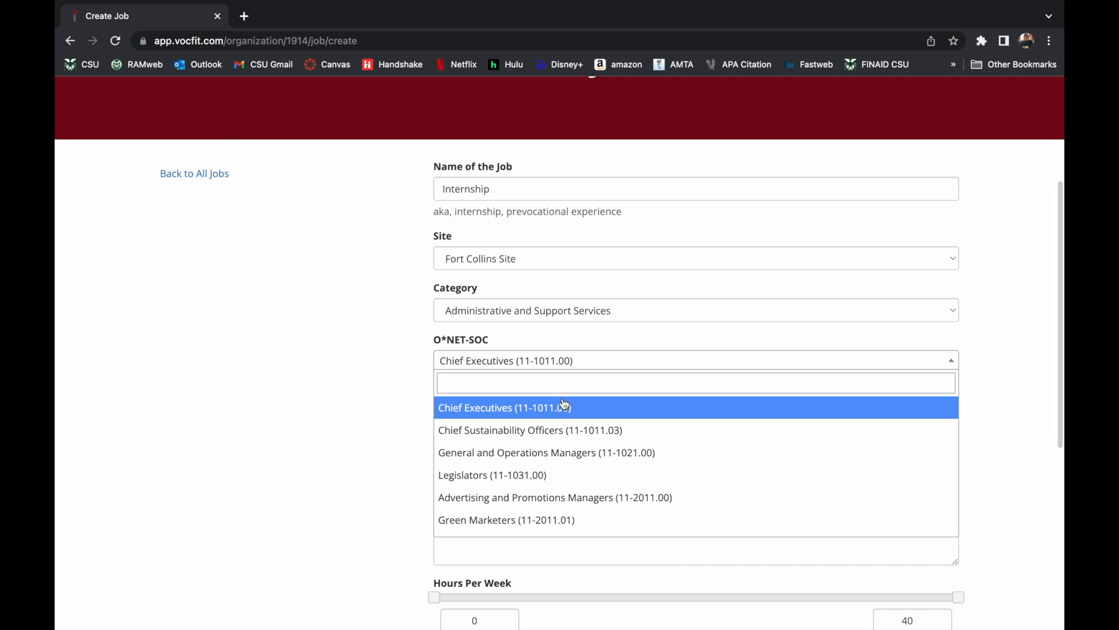
left_click(559, 389)
type("intern")
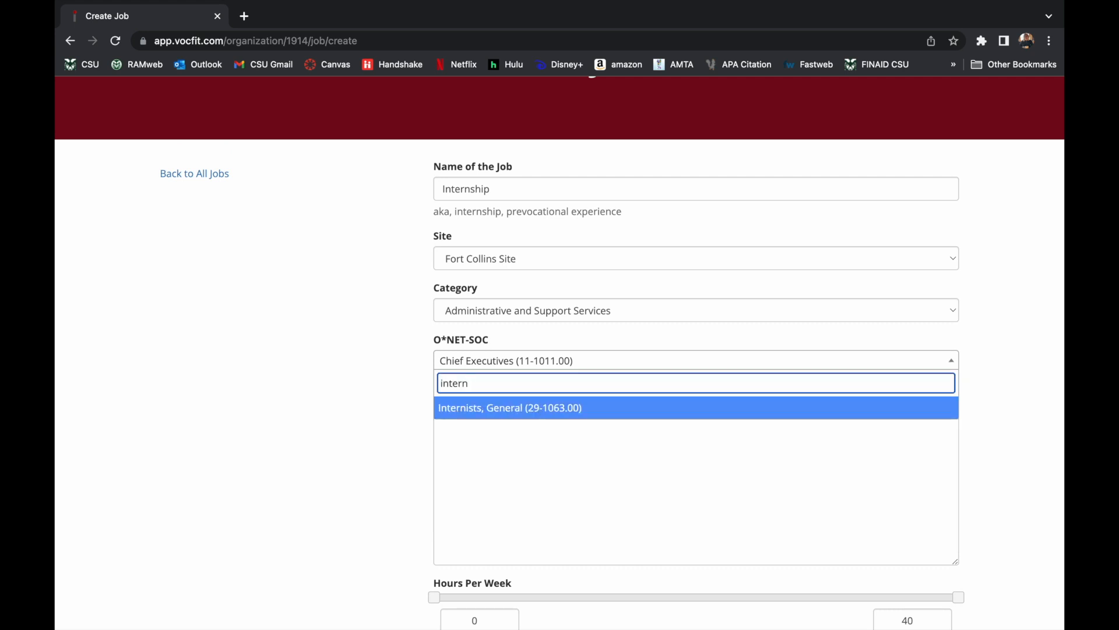
left_click(547, 407)
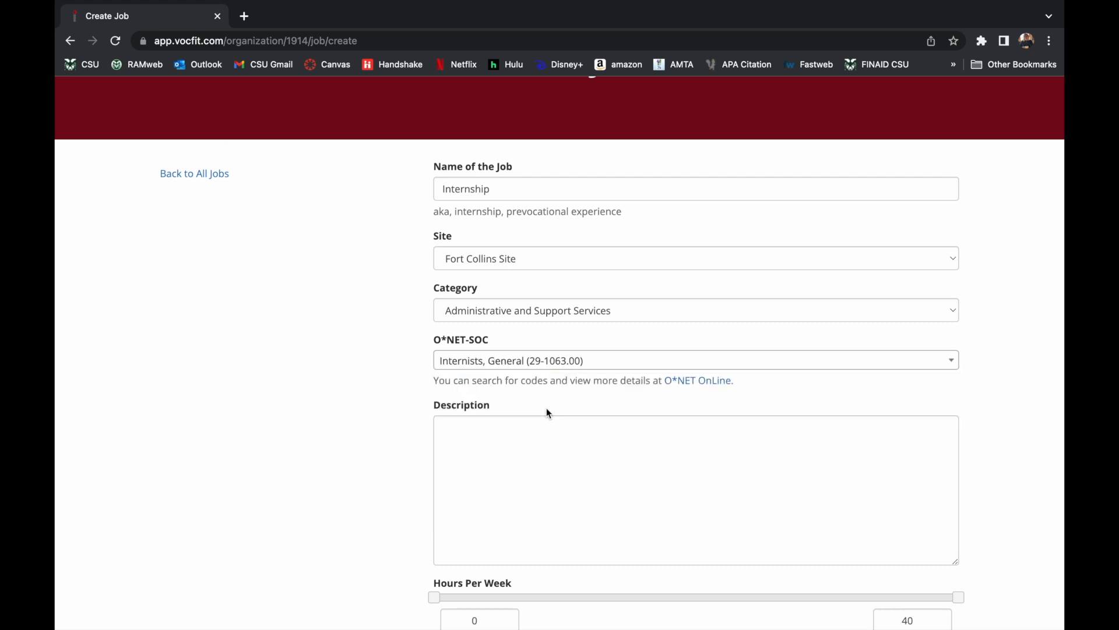
Enter the job description 'Clerical tasks, help at office, etc.'.
scroll(376, 430, "down", 3)
left_click(496, 366)
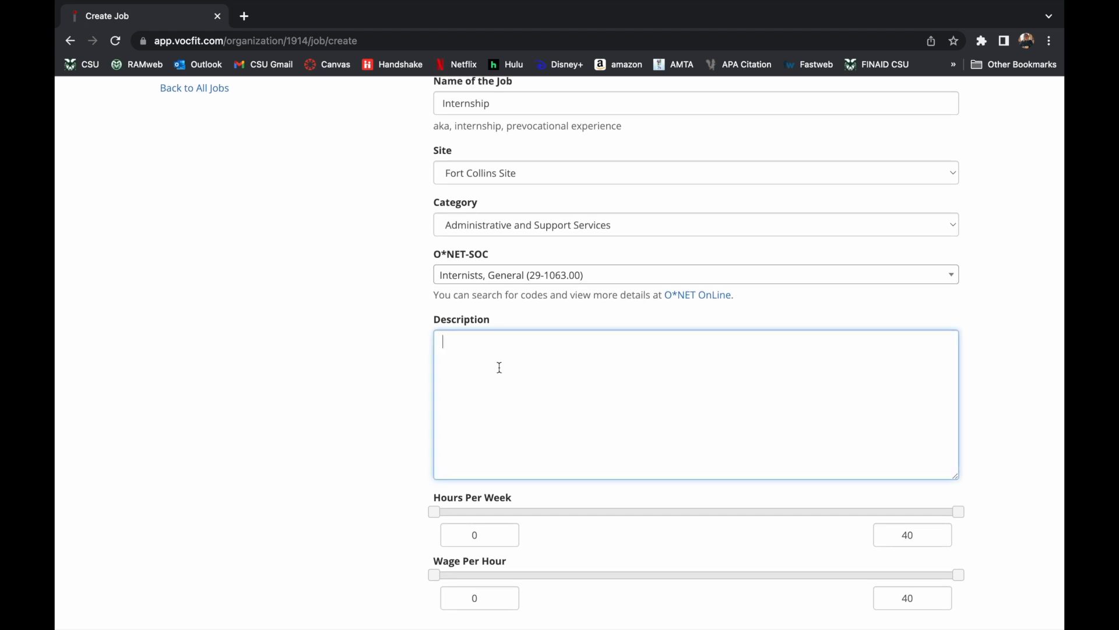
type("Clerical tasks")
type(", help at ")
type("poff")
key("BackSpace")
key("BackSpace")
key("BackSpace")
key("BackSpace")
type("office, etc.")
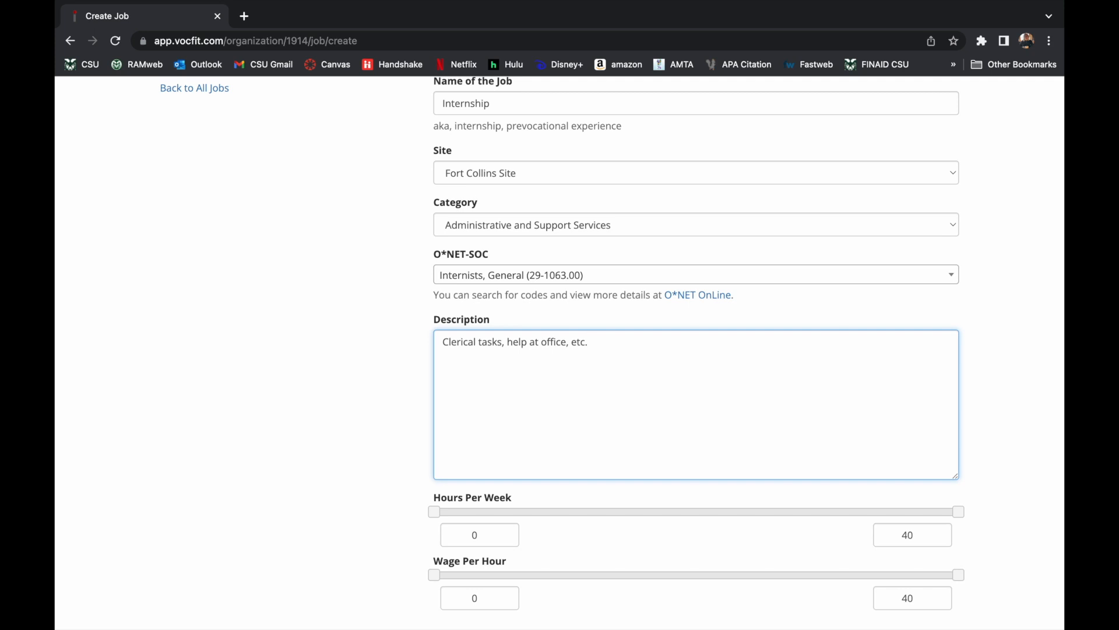
scroll(612, 350, "down", 1)
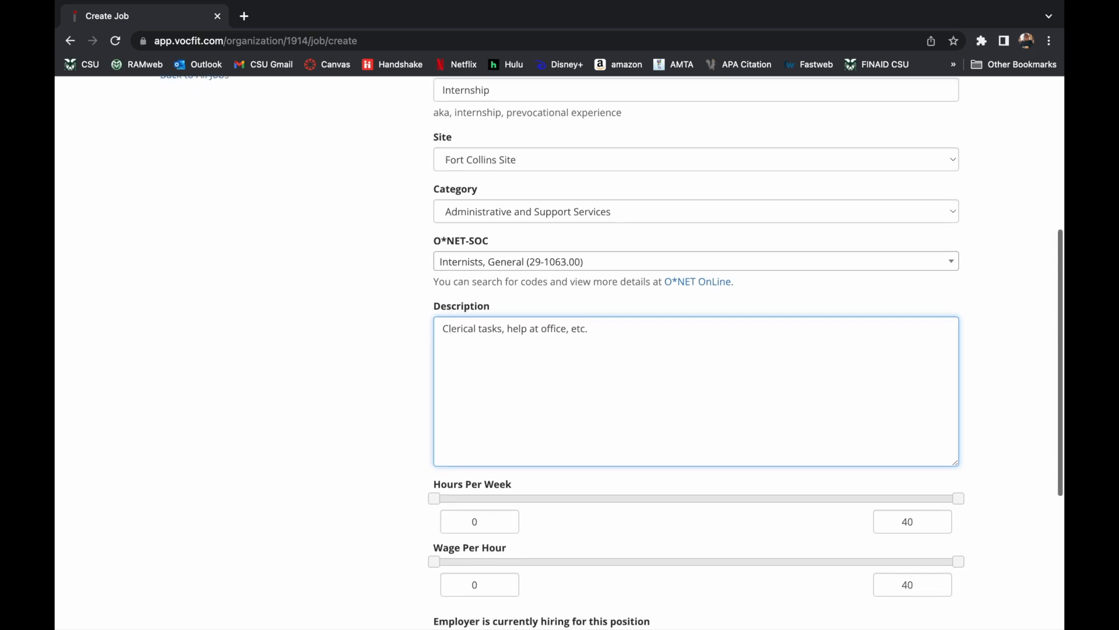
Set hours to 18–25 per week and pay to $13.75–15.25 per hour.
scroll(612, 350, "up", 1)
scroll(497, 362, "down", 3)
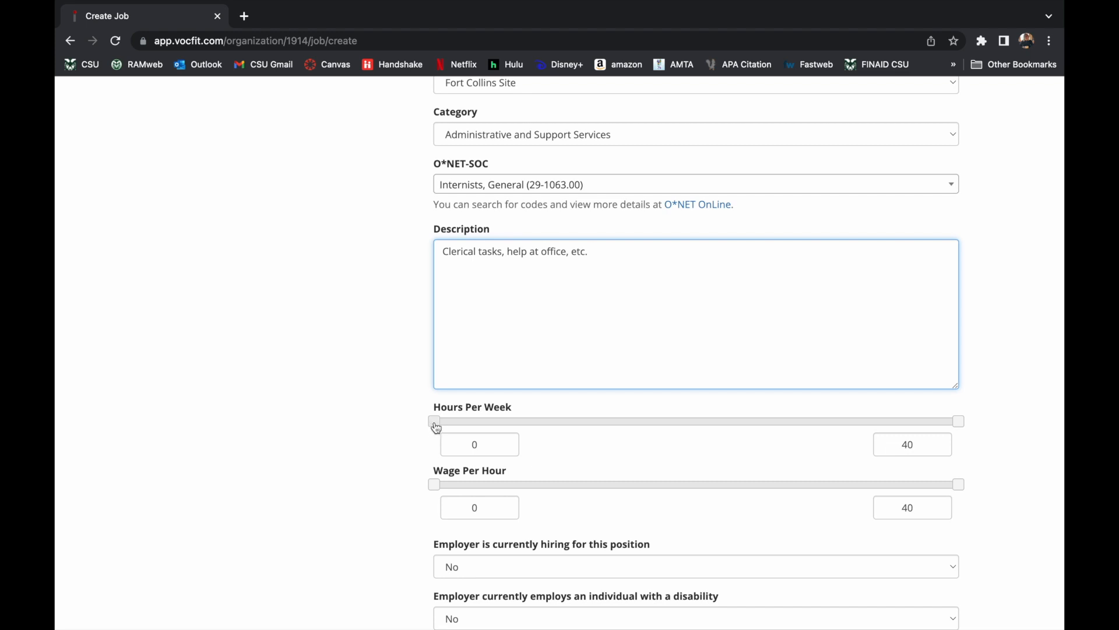
left_click_drag(436, 428, 673, 429)
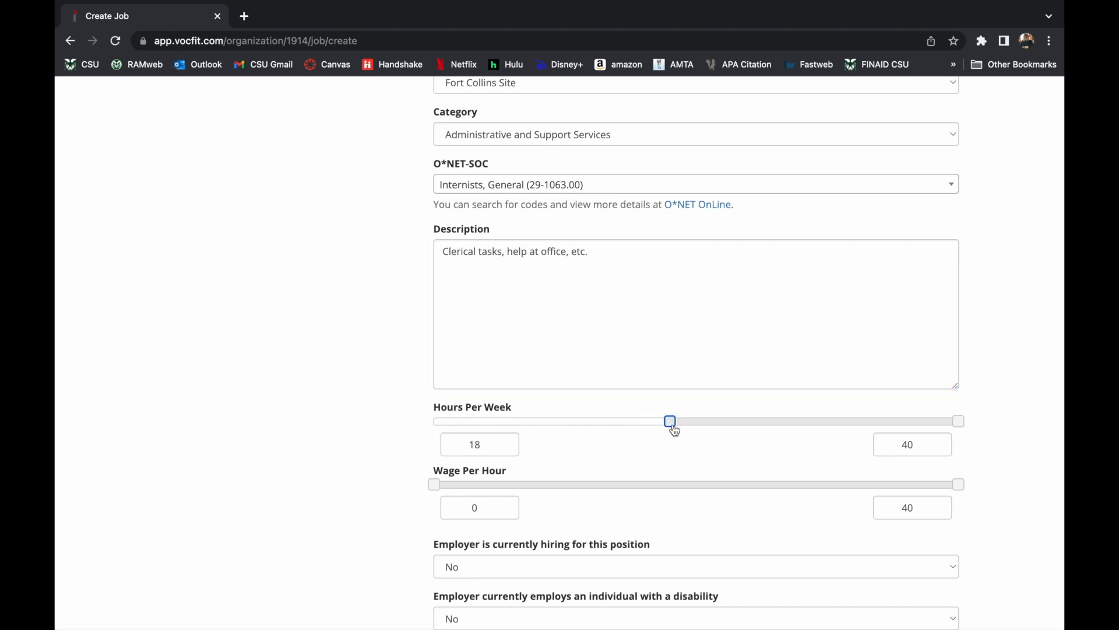
left_click_drag(961, 430, 761, 441)
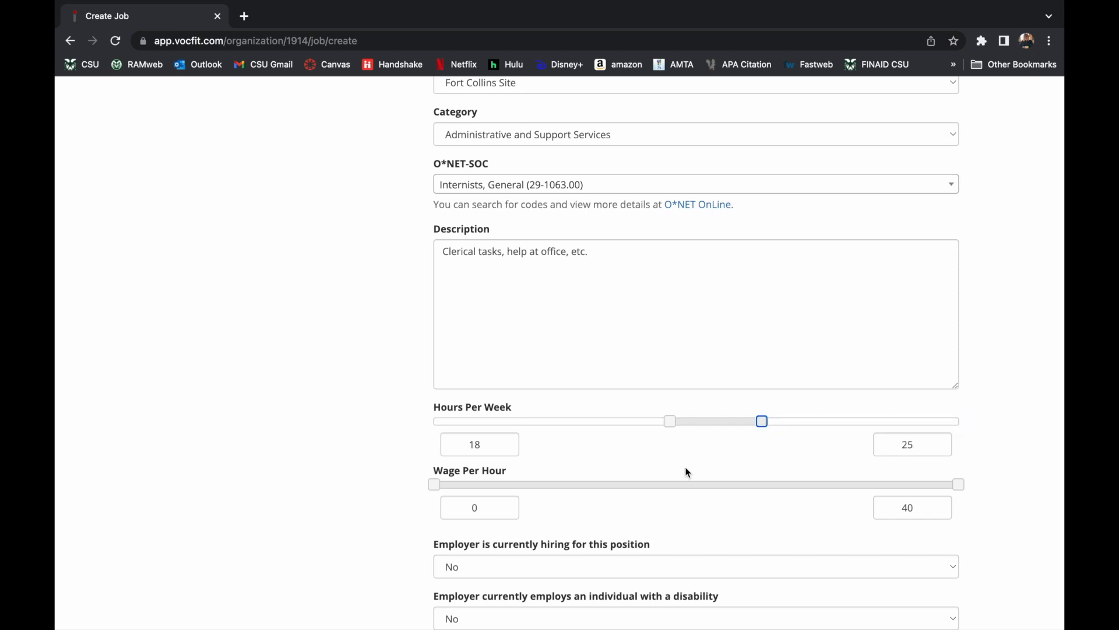
scroll(655, 485, "down", 1)
left_click_drag(433, 441, 615, 456)
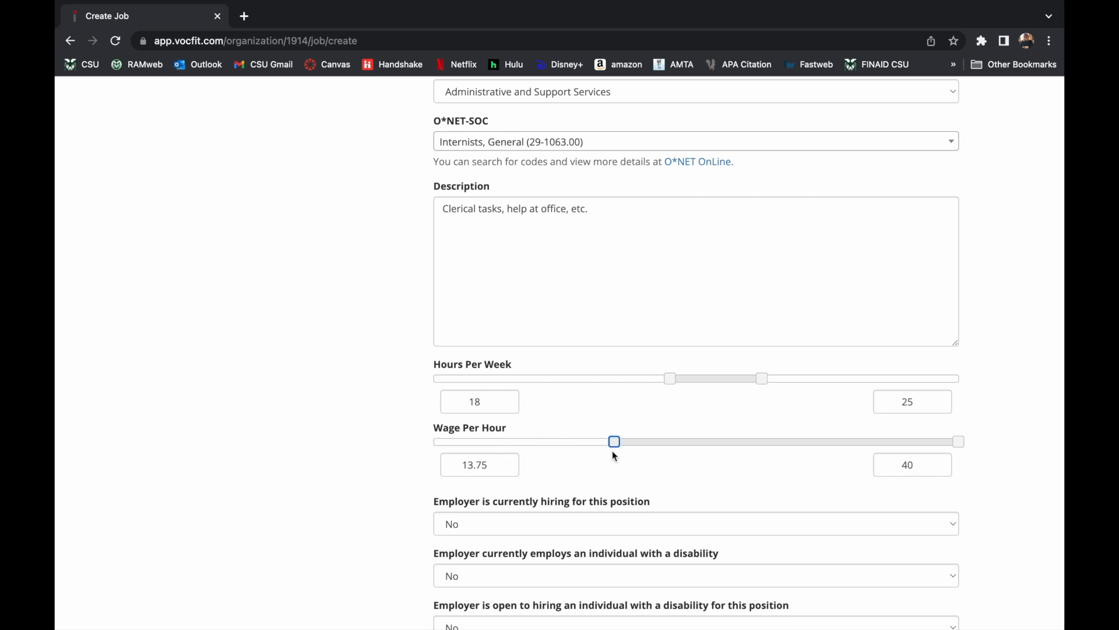
left_click_drag(958, 443, 633, 444)
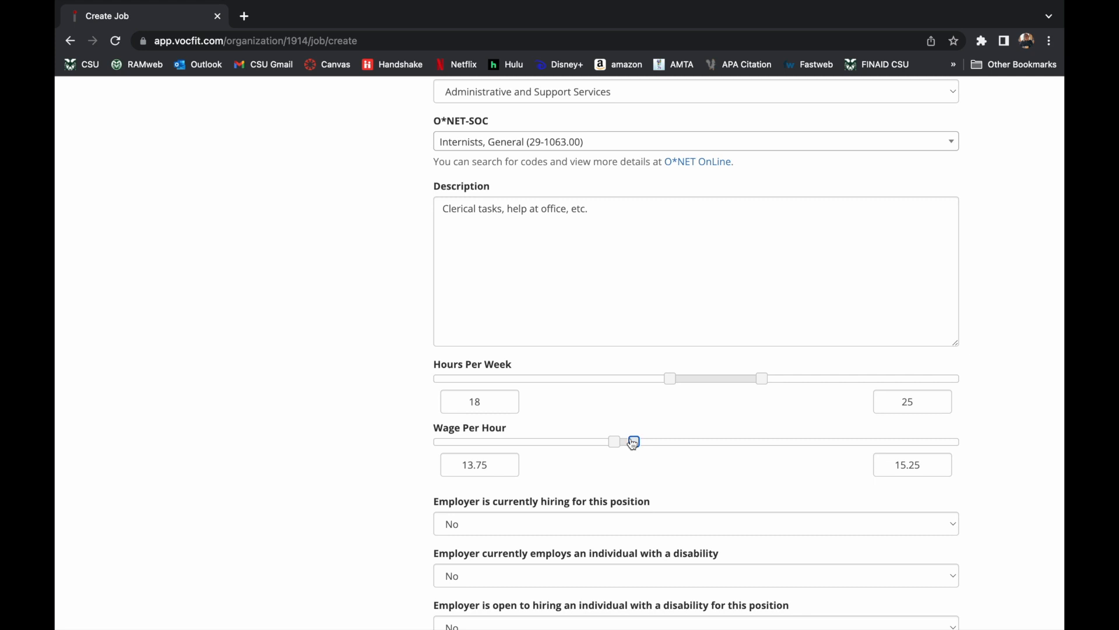
Answer Yes to currently hiring, employing someone with a disability, and openness to hiring one.
scroll(629, 460, "down", 2)
left_click(610, 417)
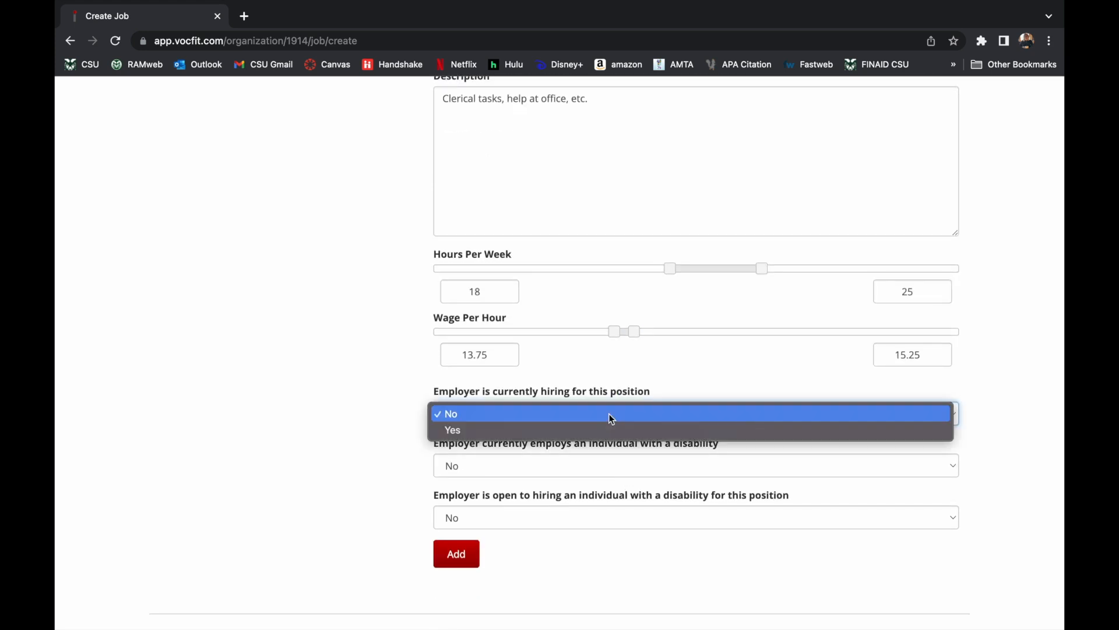
left_click(600, 424)
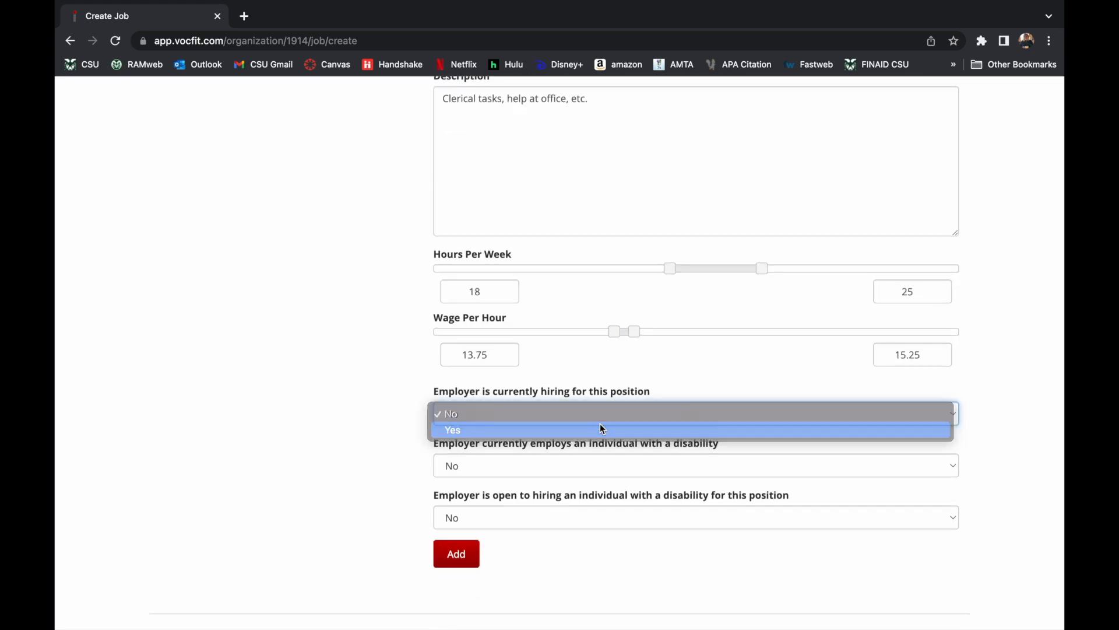
left_click(595, 464)
left_click(587, 477)
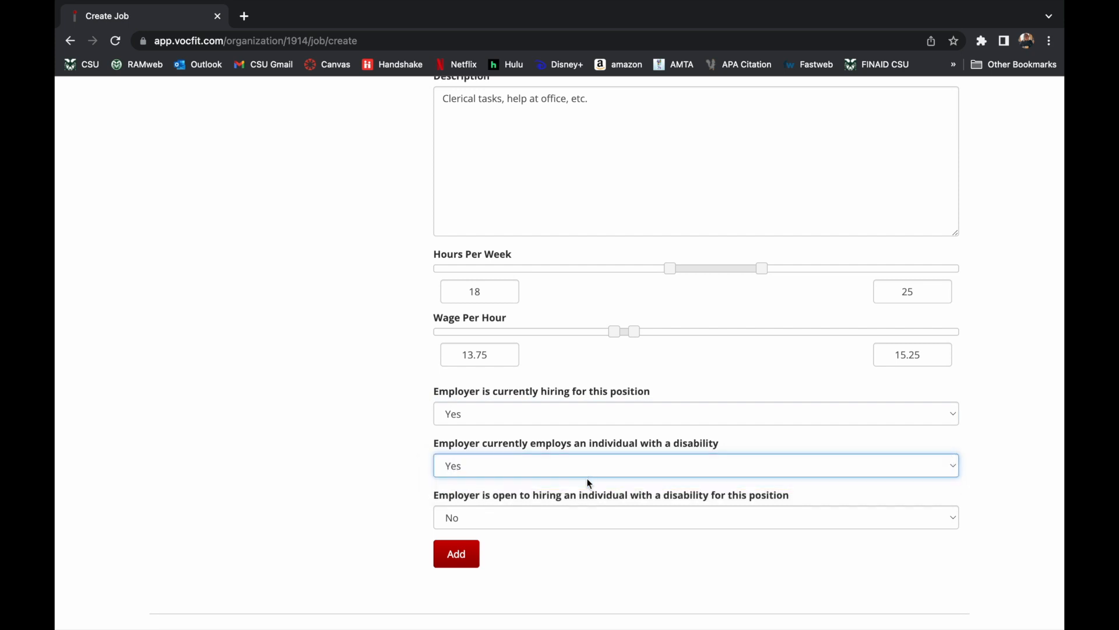
left_click(601, 515)
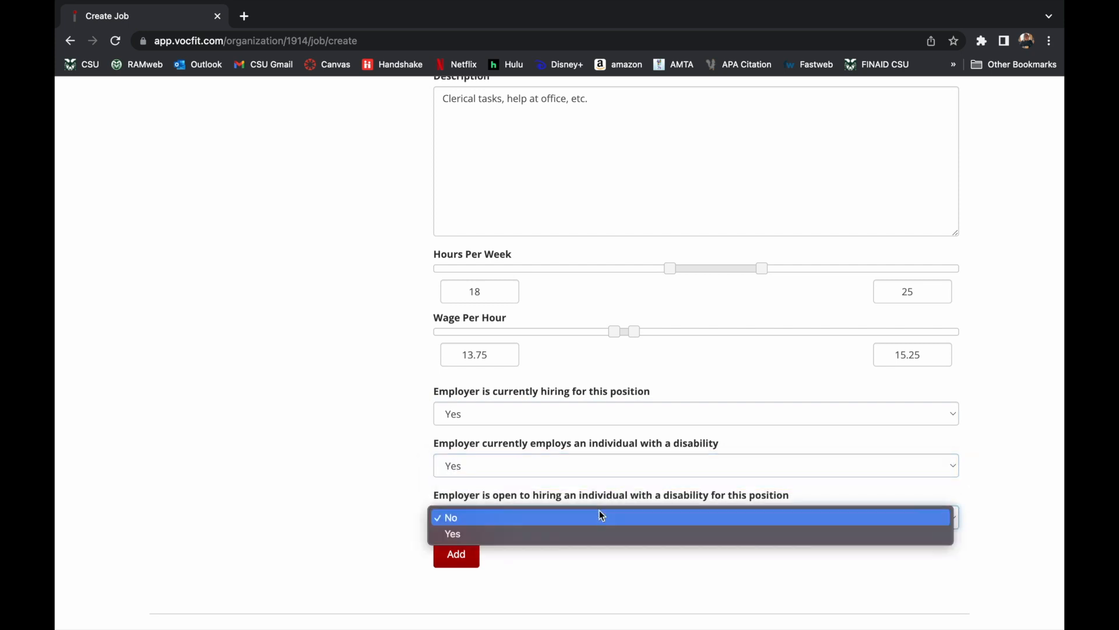
left_click(579, 533)
scroll(560, 536, "down", 1)
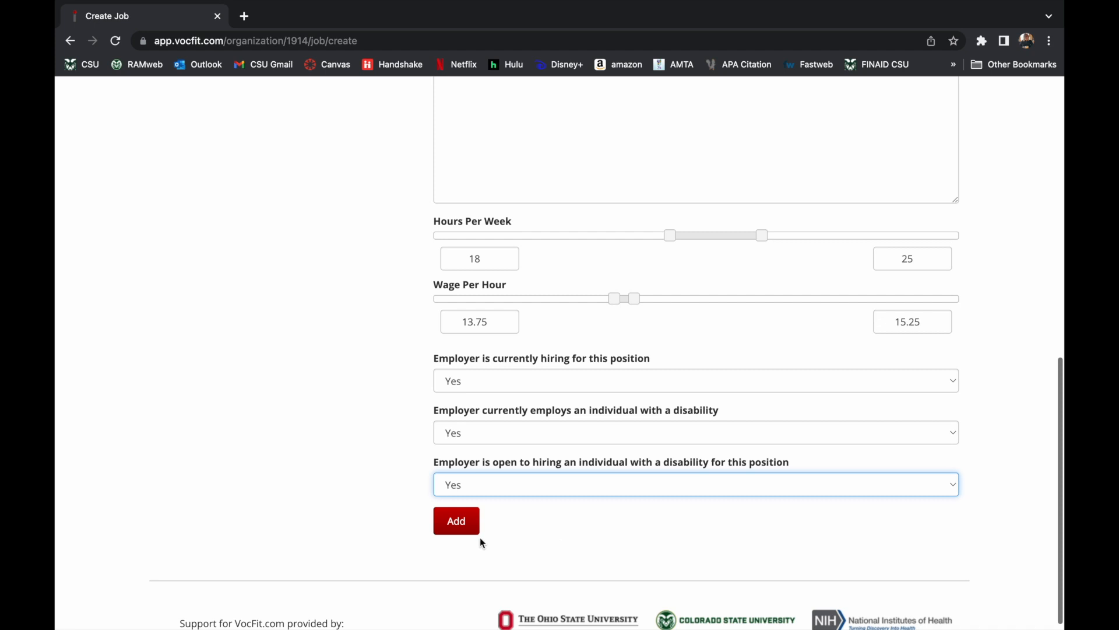
scroll(564, 477, "up", 10)
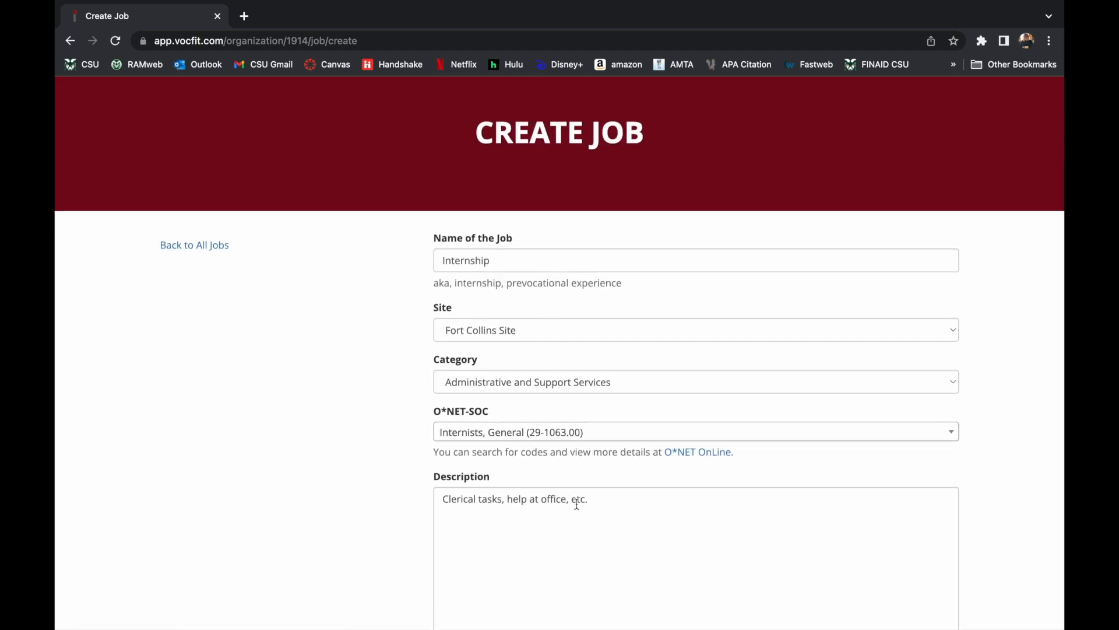
scroll(576, 503, "down", 3)
scroll(577, 504, "down", 4)
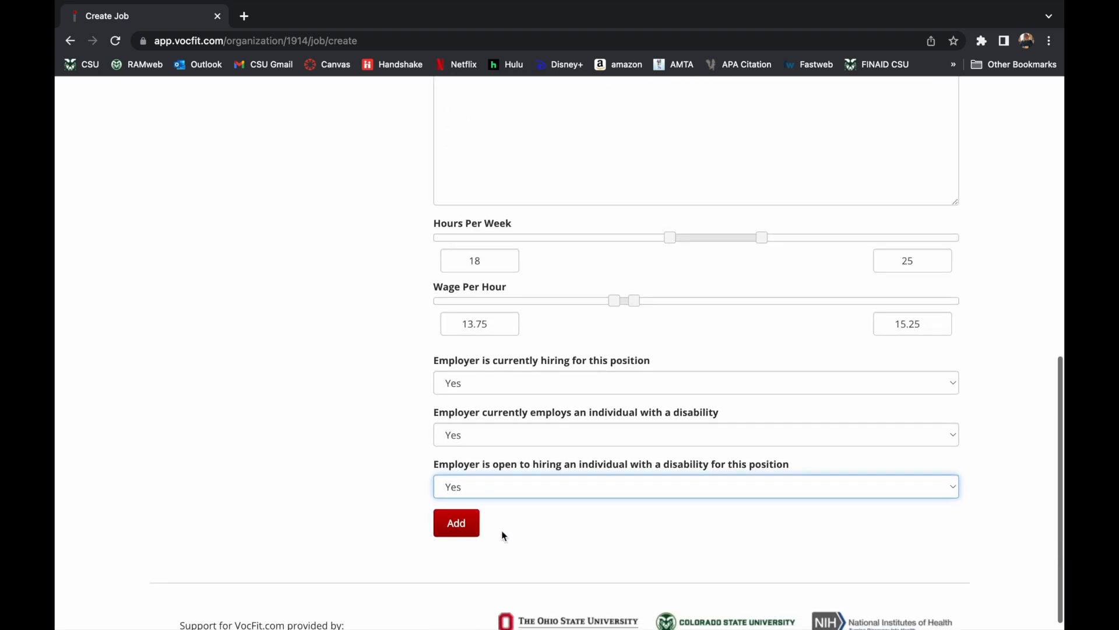
Add the Internship job and return to all Internships/Jobs.
left_click(465, 529)
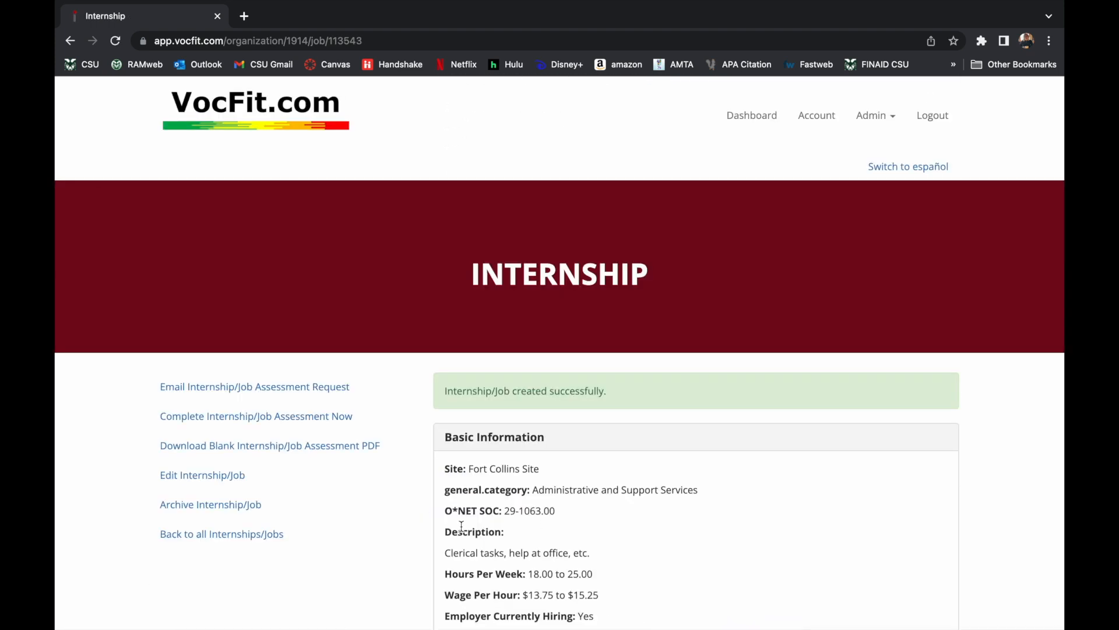
scroll(573, 446, "down", 2)
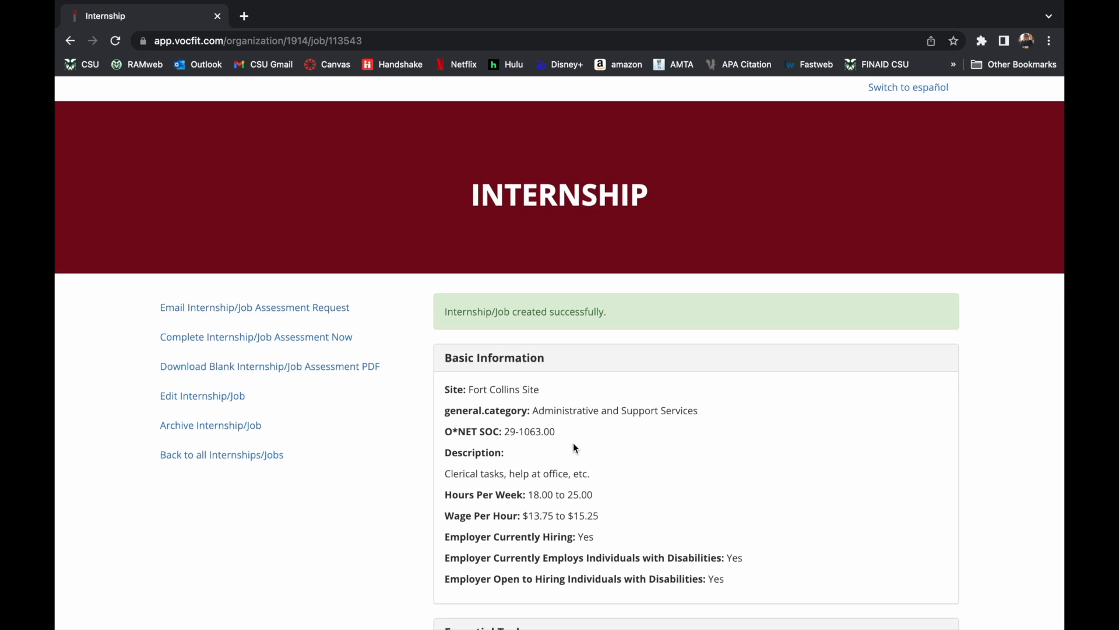
left_click(272, 461)
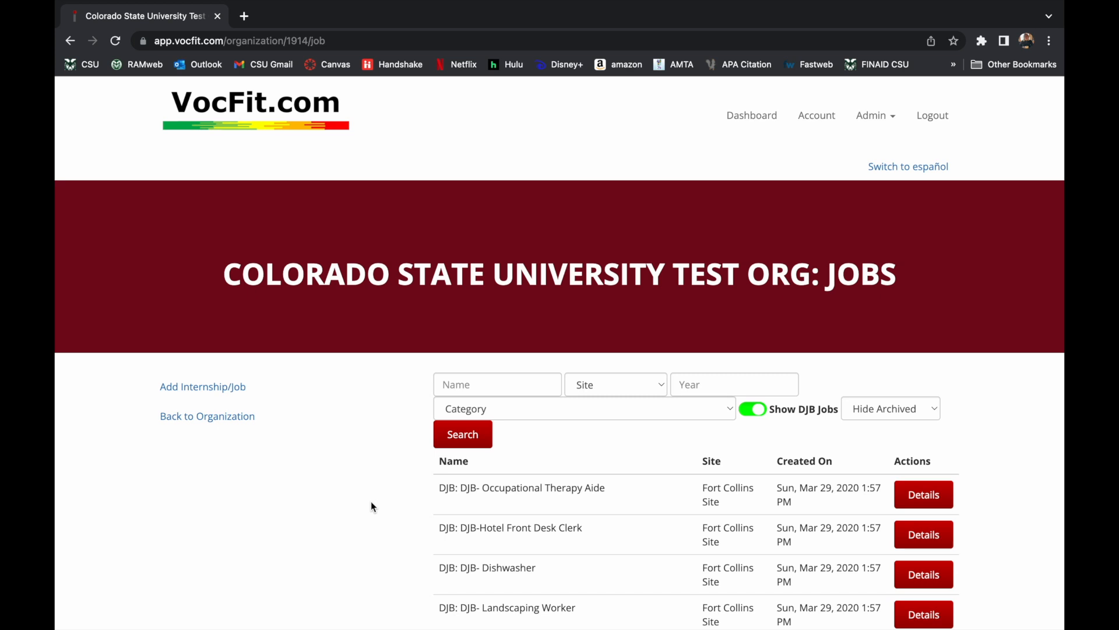
Search the jobs list by name for 'internship'.
left_click(488, 379)
type("internship")
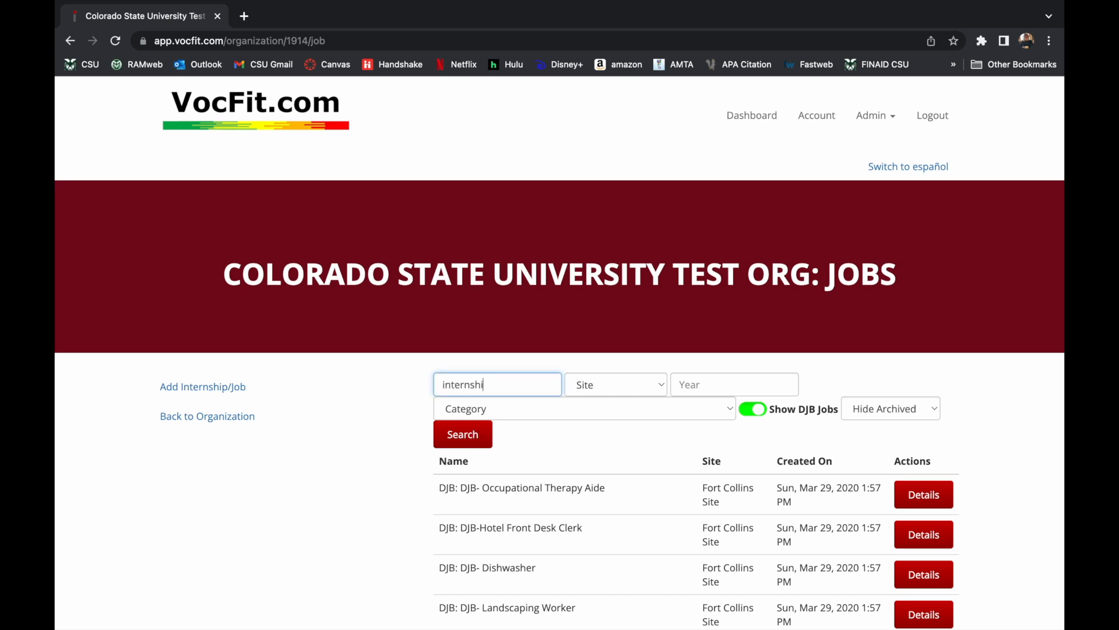
left_click(481, 431)
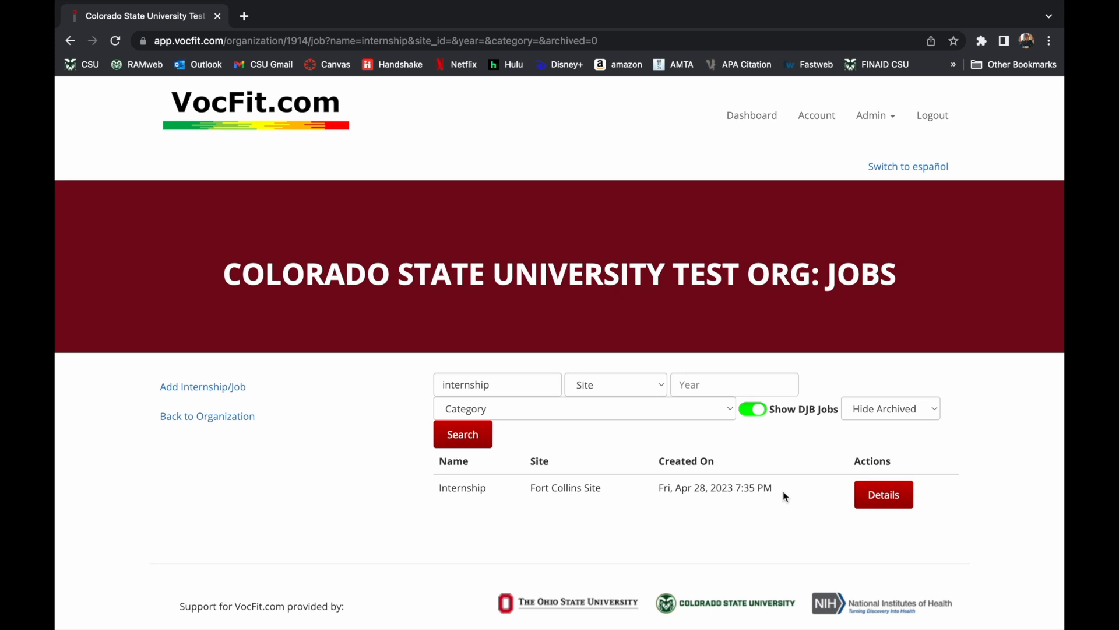
Open the Internship job's details and start its Internship/Job Assessment.
left_click(884, 502)
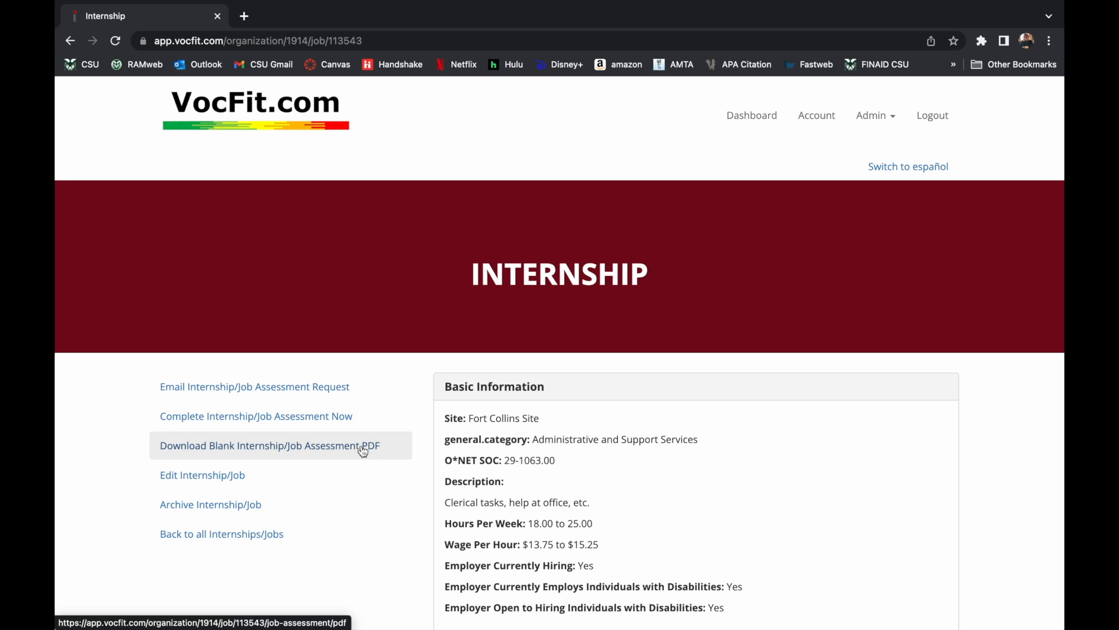
left_click(343, 428)
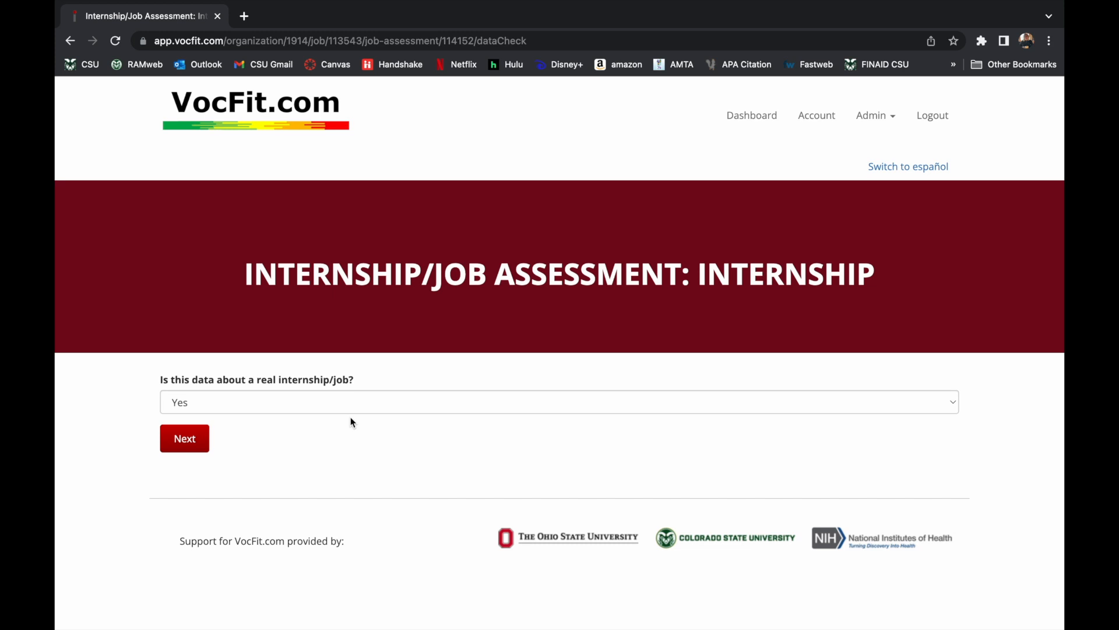
Answer No to 'Is this data about a real internship/job?' and continue.
left_click(350, 403)
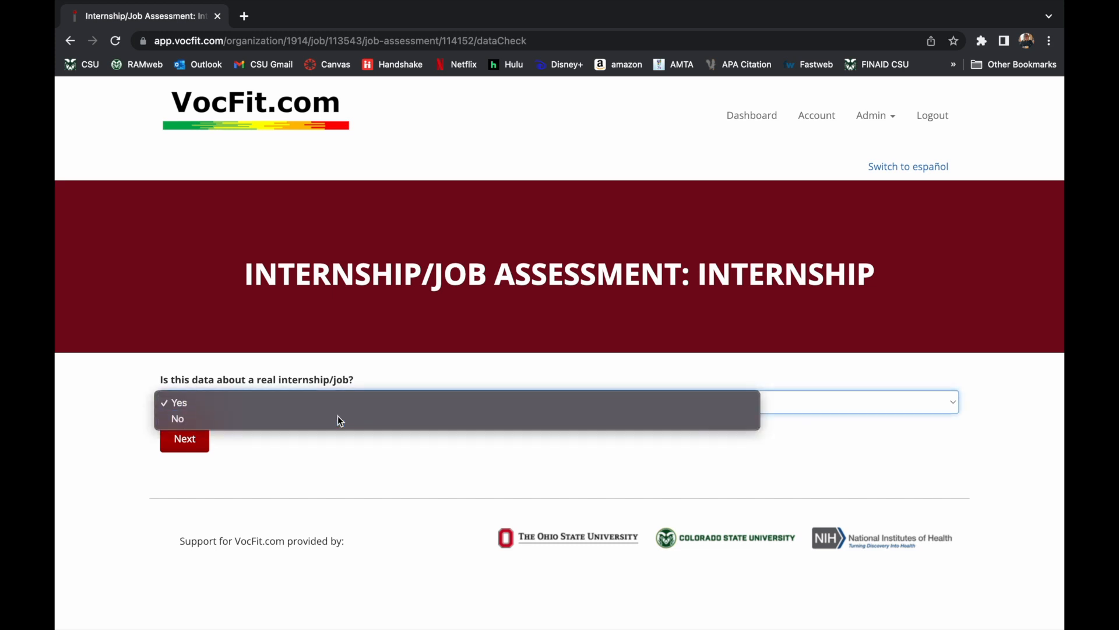
left_click(337, 416)
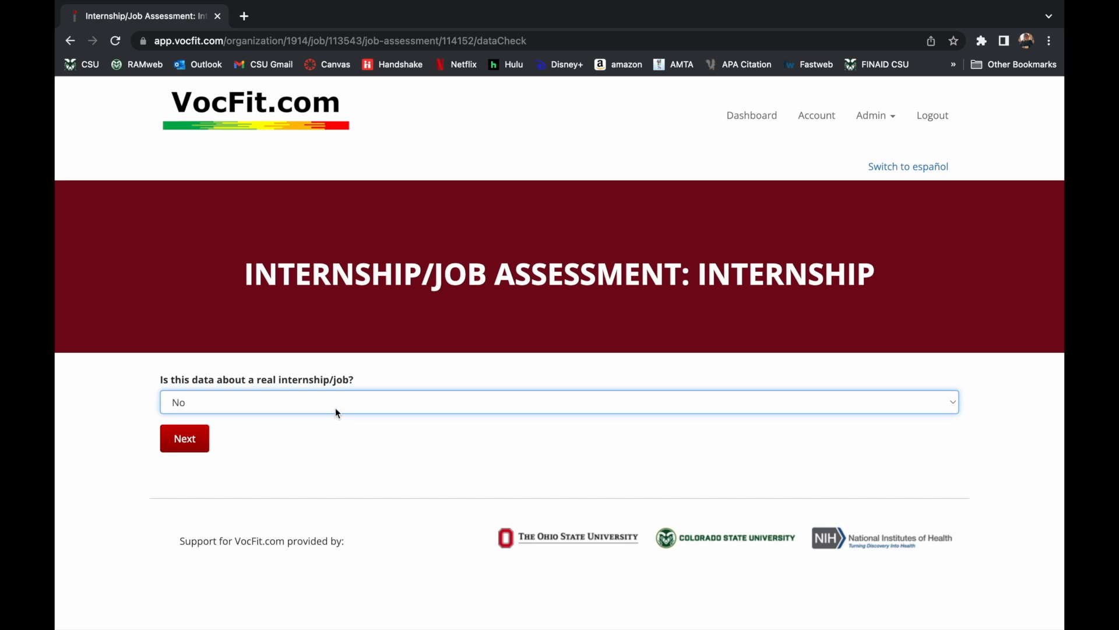
left_click(336, 407)
left_click(327, 388)
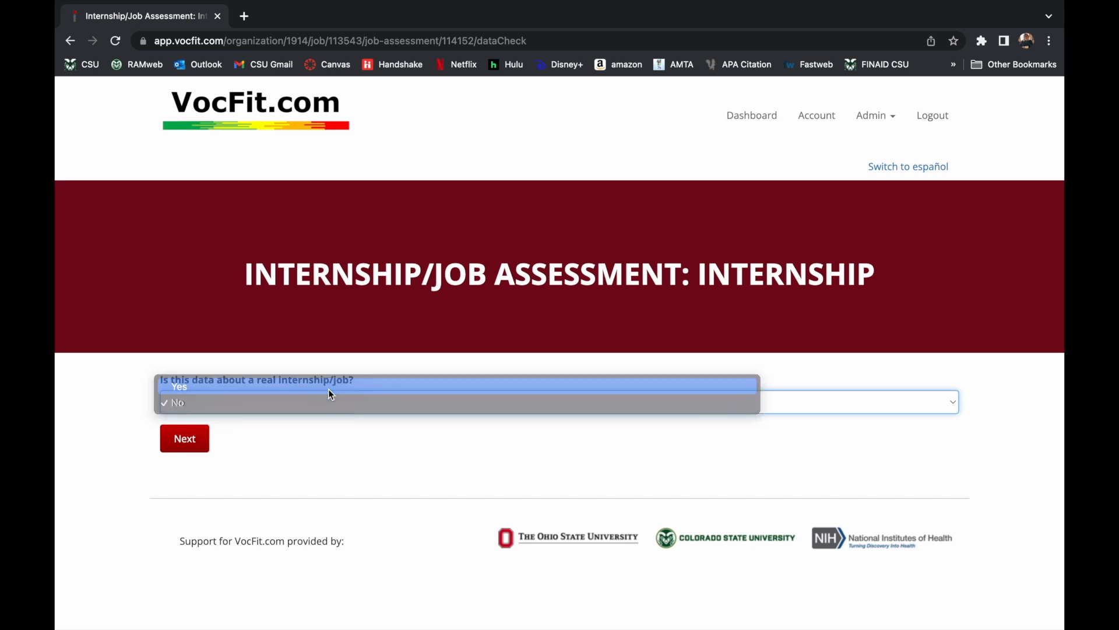
left_click(232, 403)
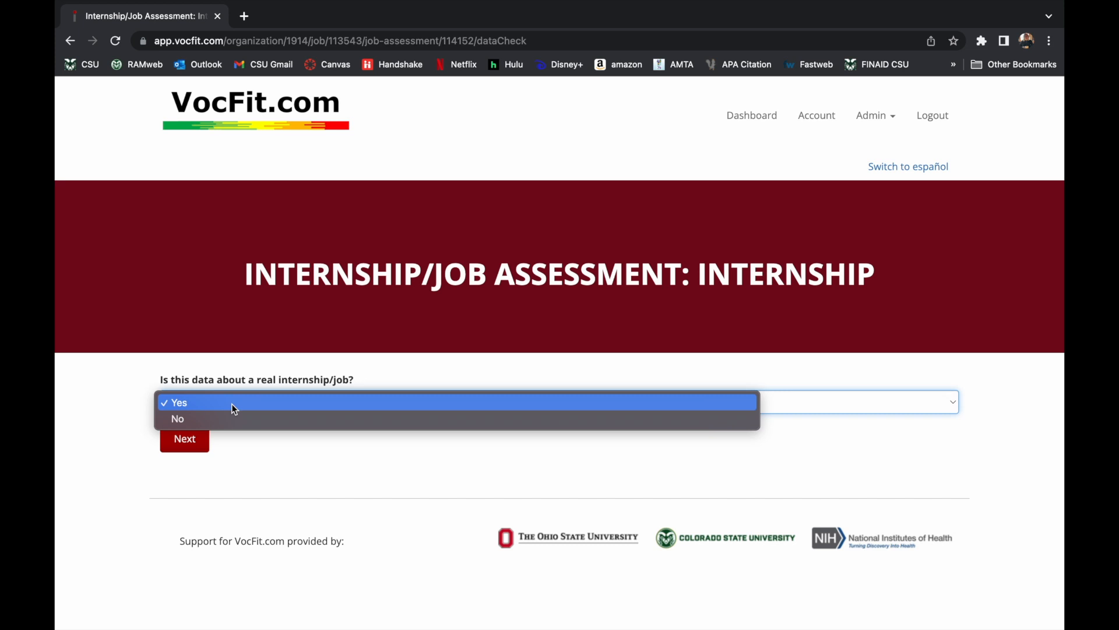
left_click(229, 417)
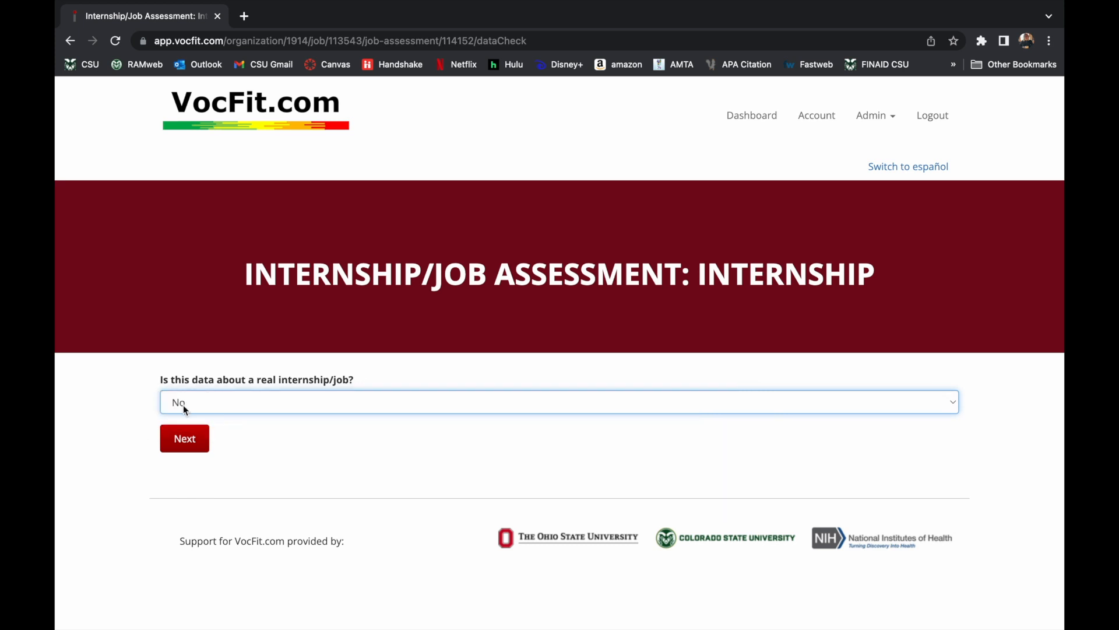
left_click(190, 443)
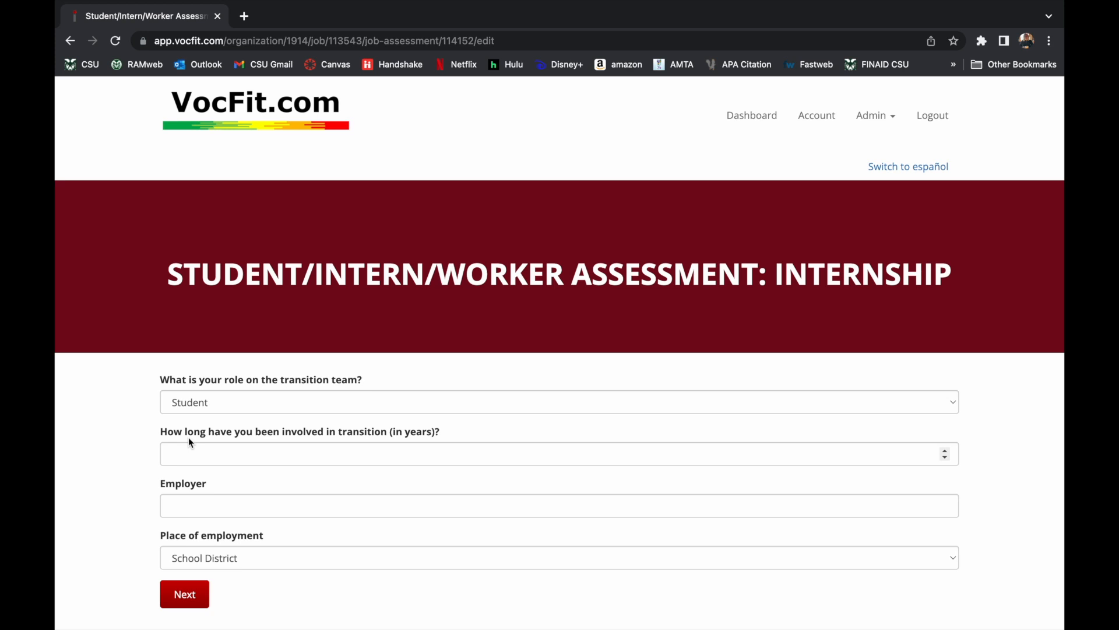
Set role to Employer, 5 years in transition, employer Colorado State University.
left_click(211, 406)
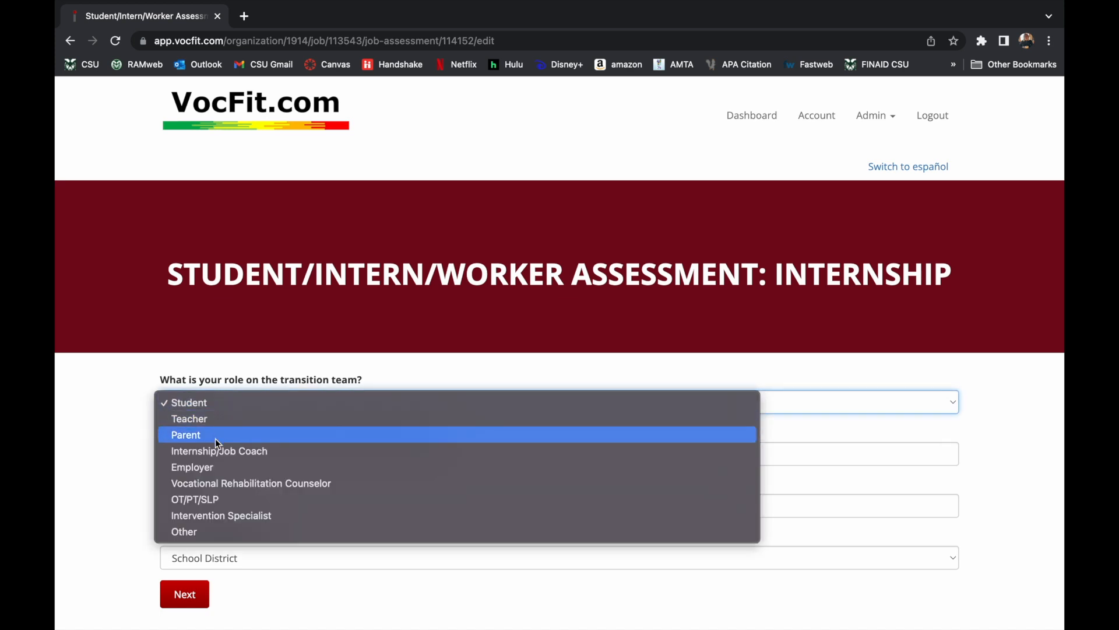
left_click(188, 536)
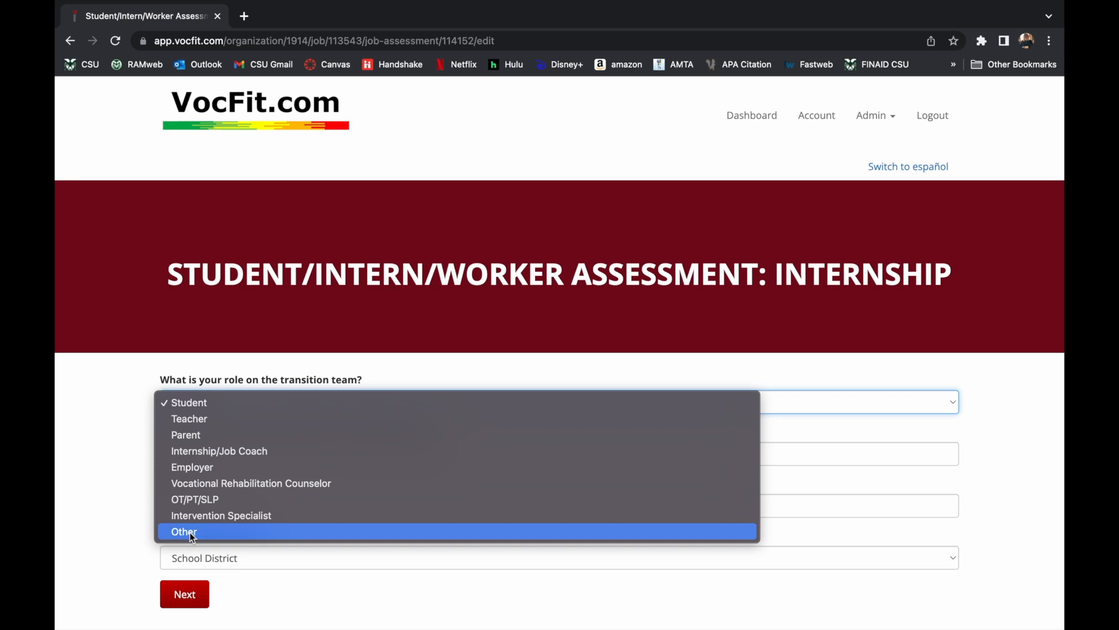
left_click(247, 408)
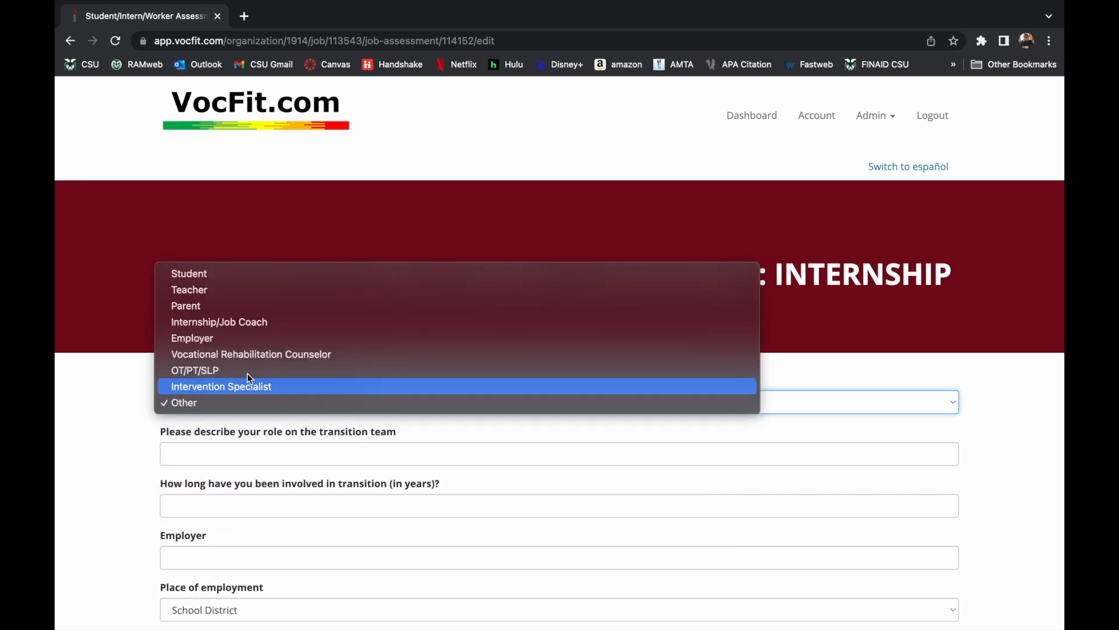
left_click(247, 341)
left_click(264, 445)
type("5")
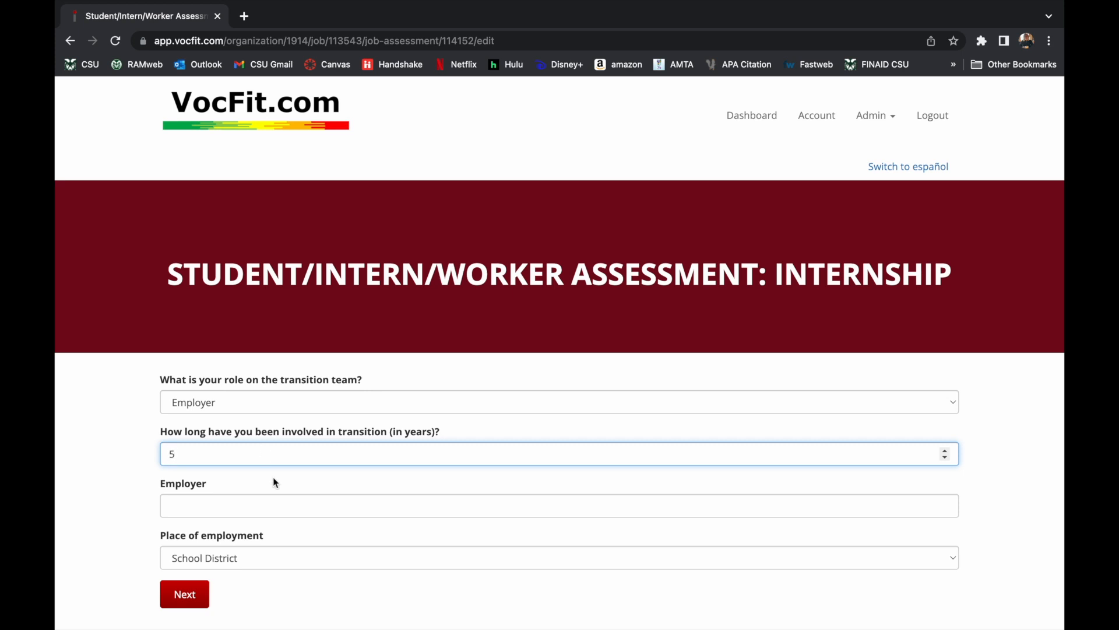
left_click(265, 501)
type("Color")
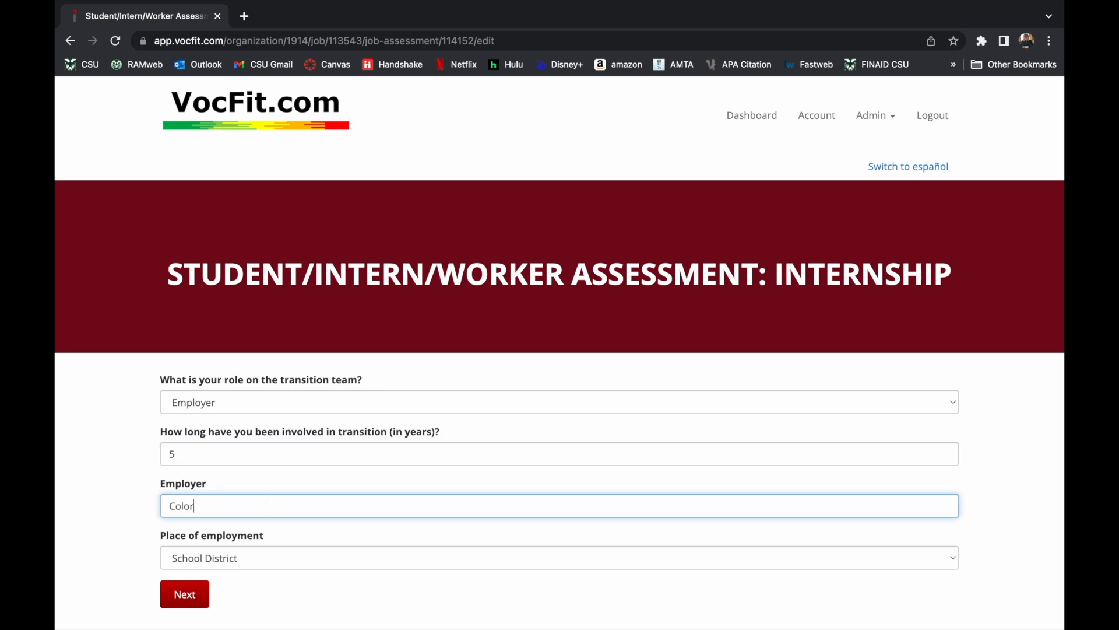
type("ado State University")
Set the place of employment to Other, described as University.
left_click(313, 560)
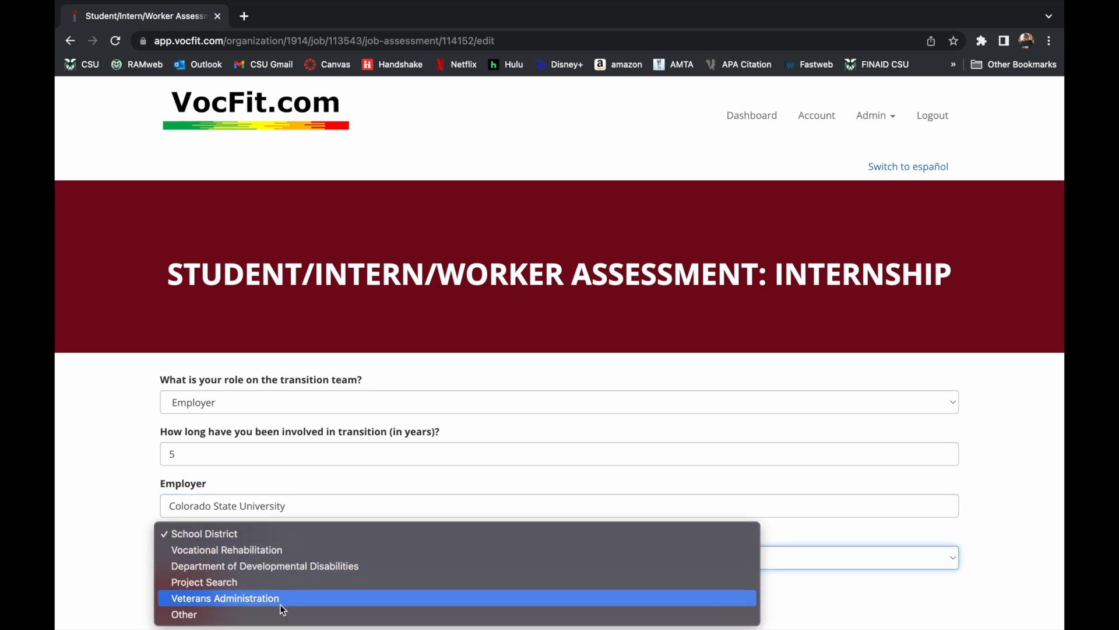
left_click(281, 602)
left_click(288, 557)
left_click(284, 569)
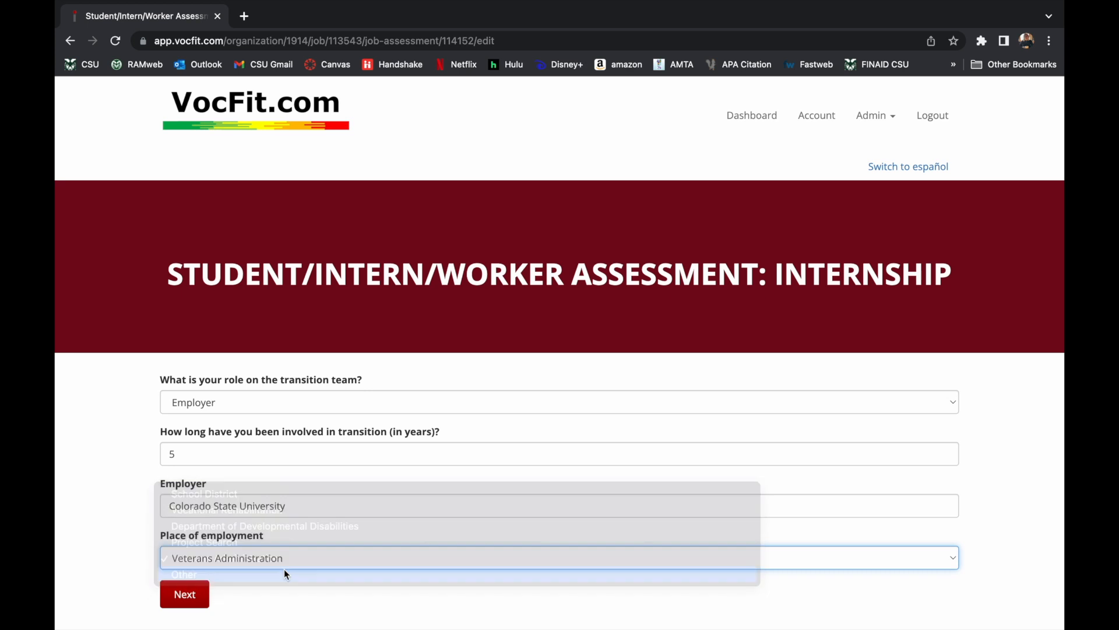
scroll(356, 575, "down", 2)
left_click(319, 503)
type("University")
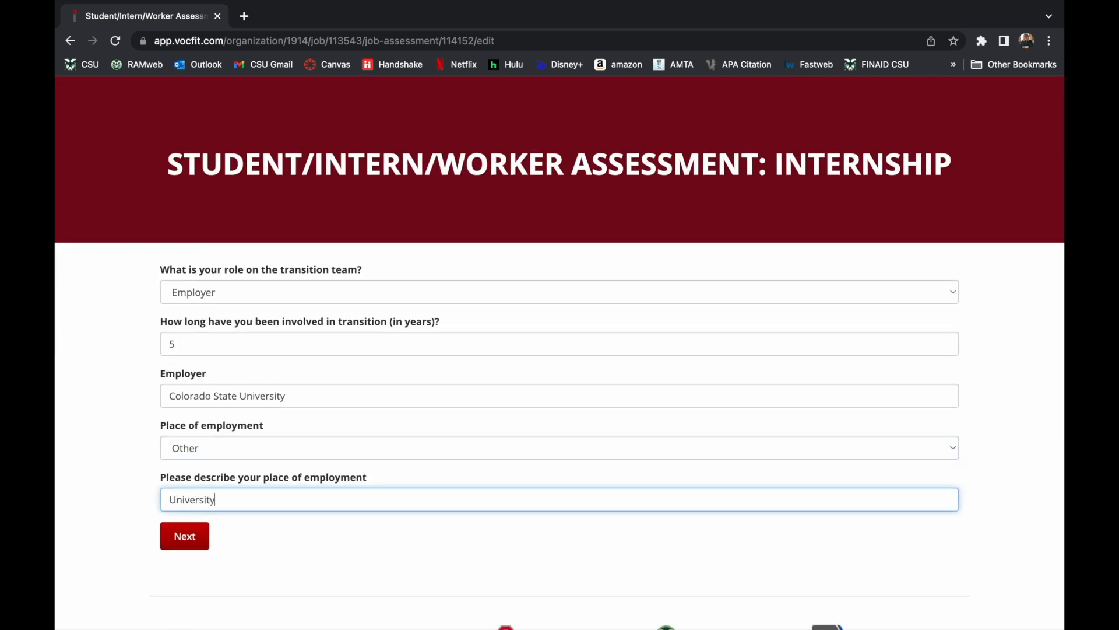
On Physical Abilities, rate standing Some, running Low, and twisting, bending, balance Some.
left_click(194, 546)
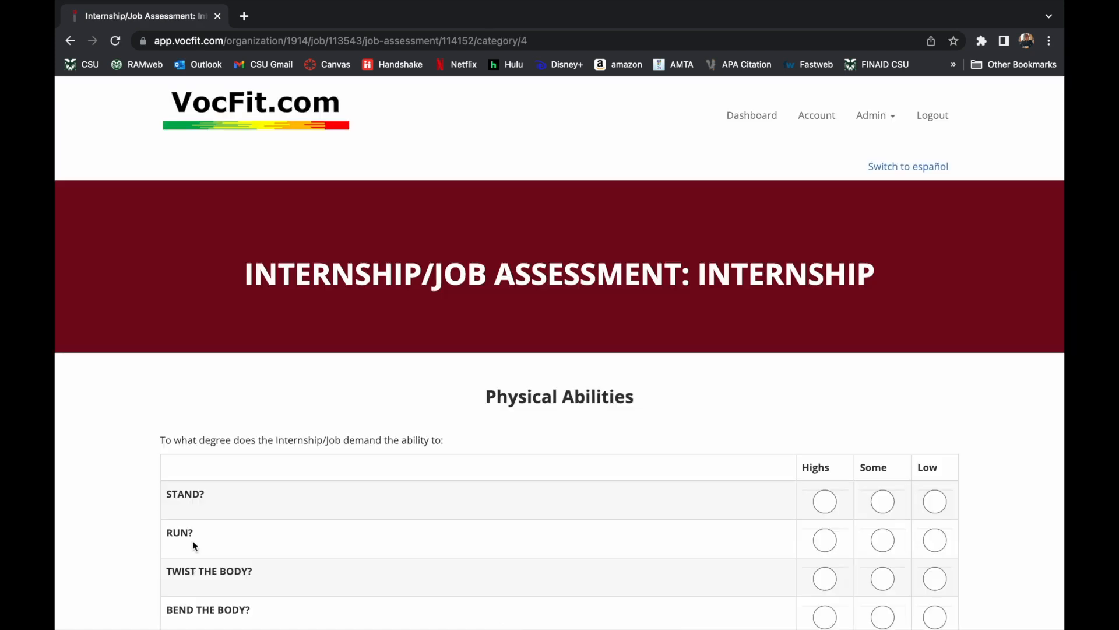
scroll(426, 380, "down", 3)
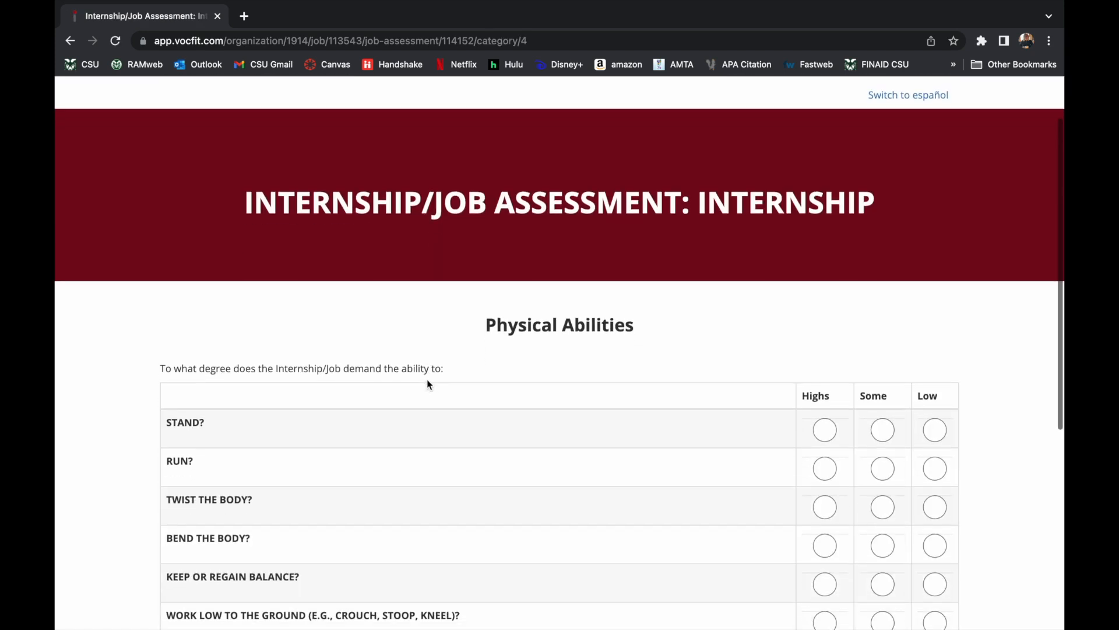
scroll(427, 380, "down", 1)
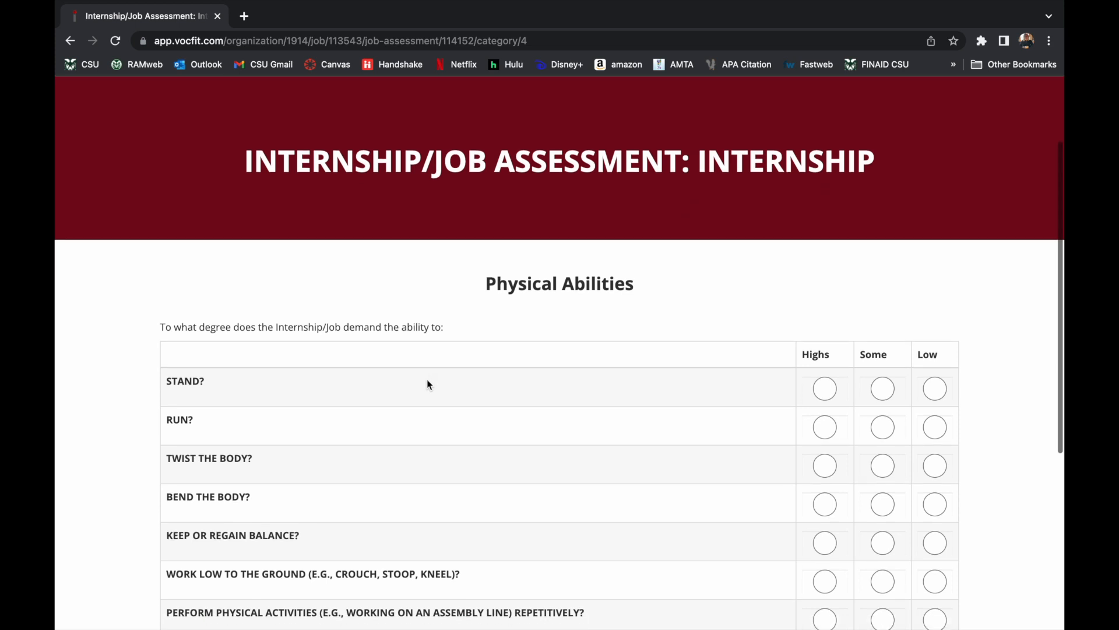
scroll(428, 384, "down", 1)
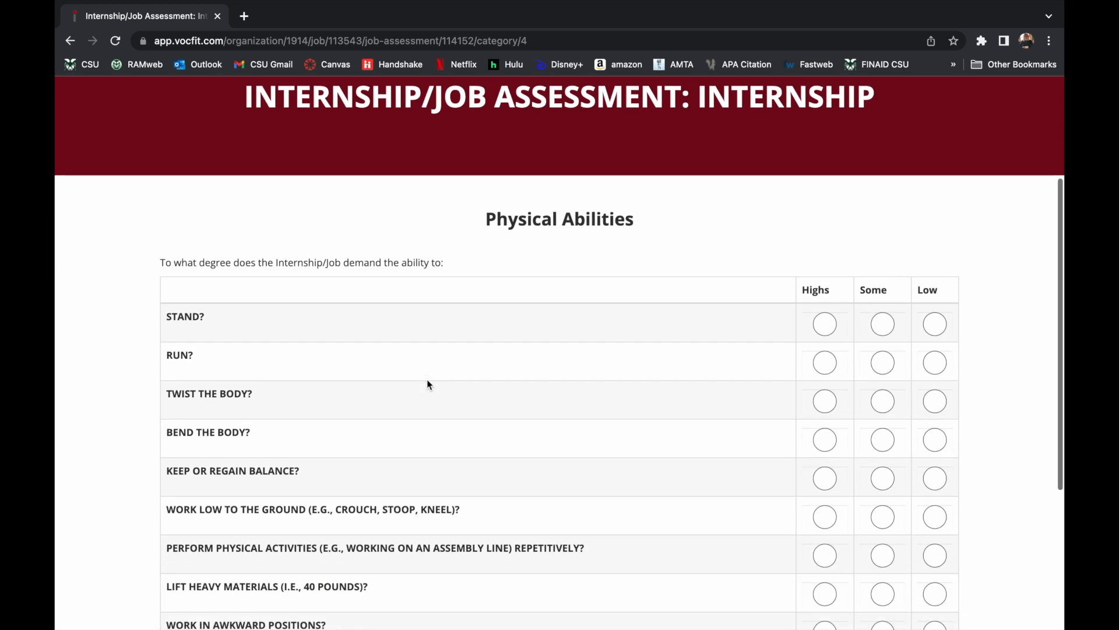
scroll(433, 385, "down", 2)
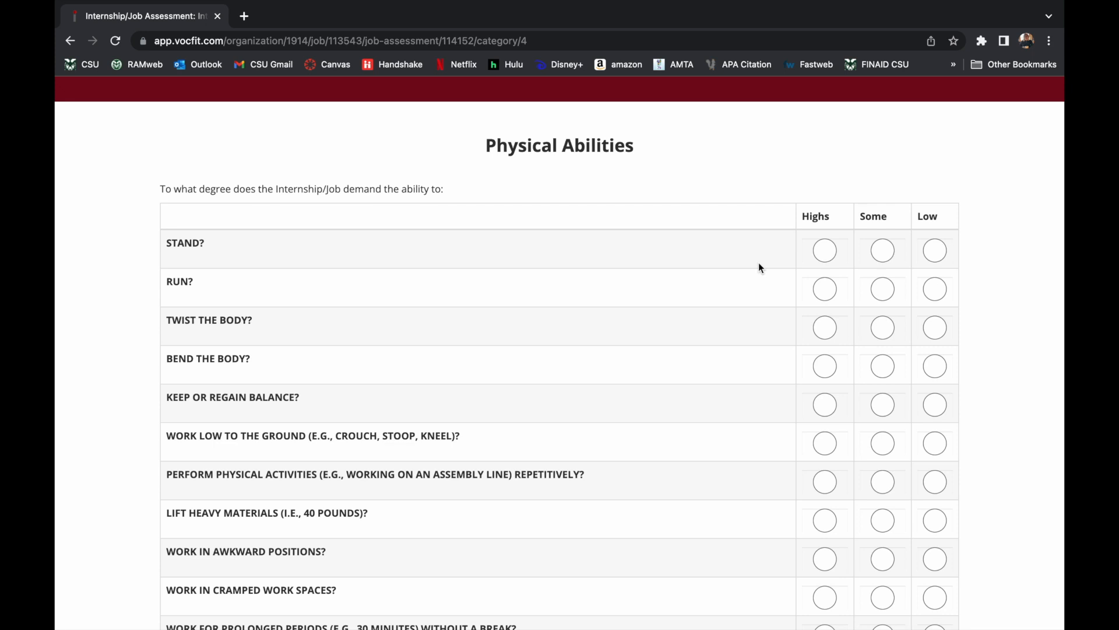
left_click(892, 254)
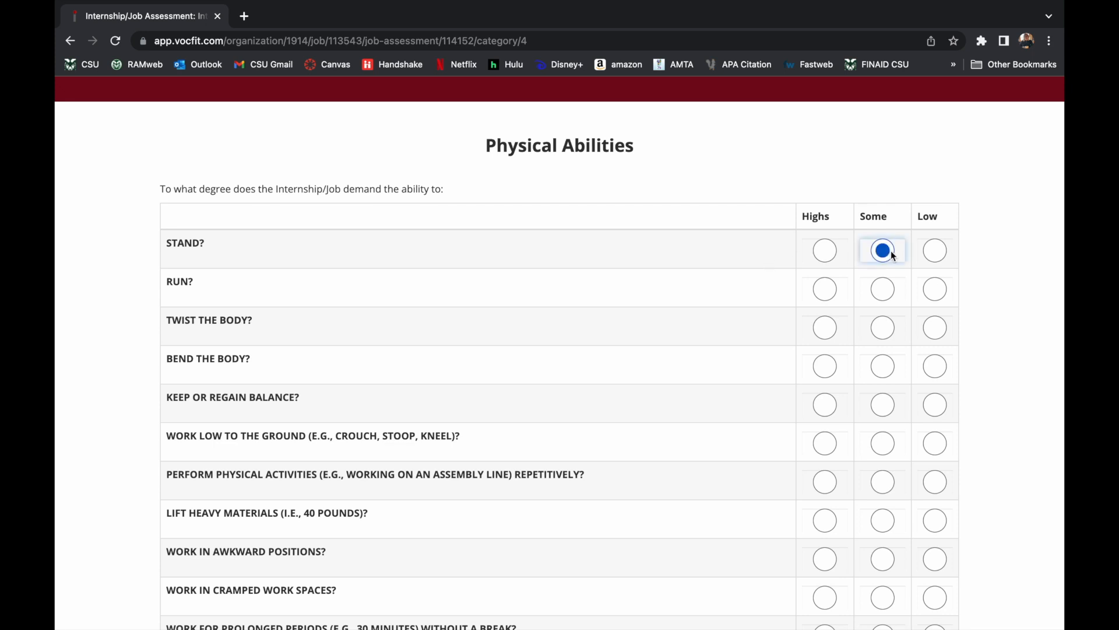
left_click(936, 290)
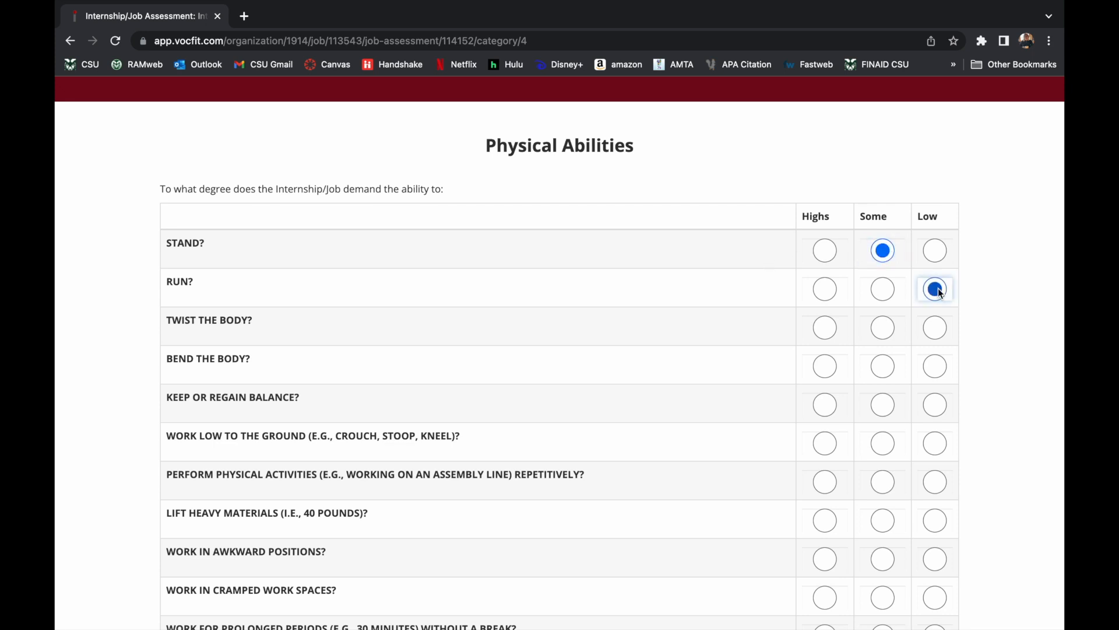
left_click(890, 330)
left_click(883, 366)
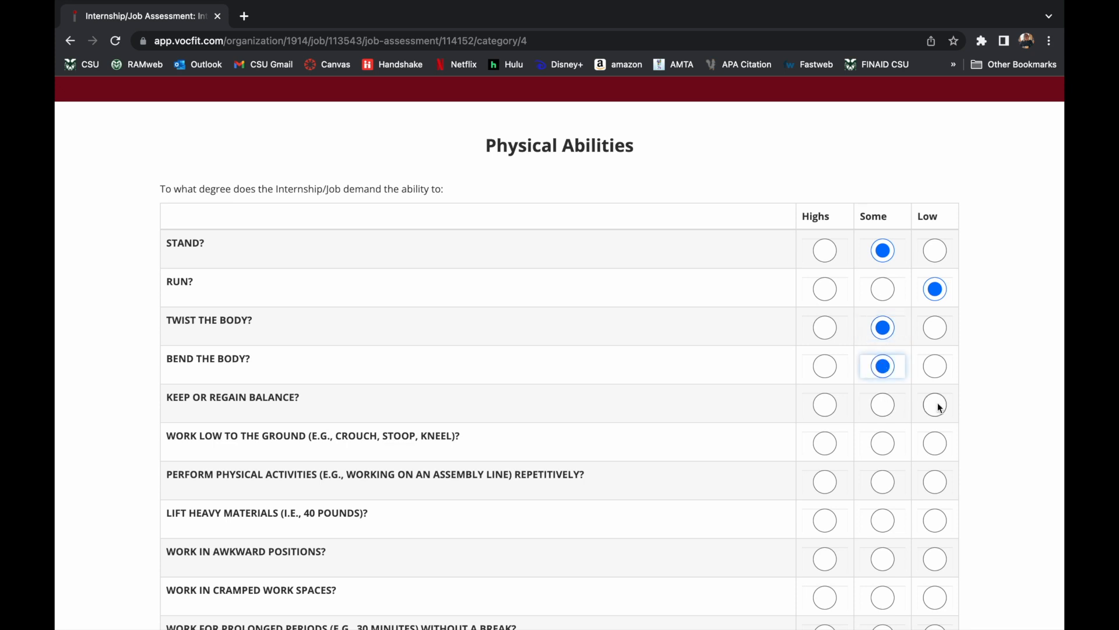
left_click(883, 404)
Rate low work, repetition, lifting, cramped spaces Some, awkward positions Low, prolonged work Highs.
scroll(883, 402, "down", 3)
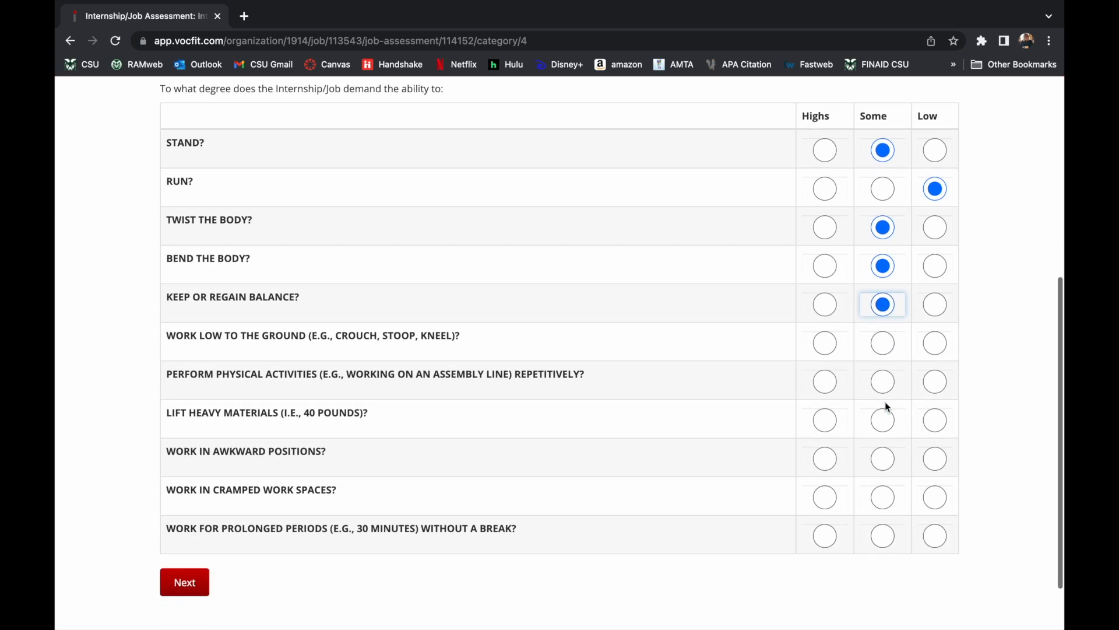
left_click(884, 345)
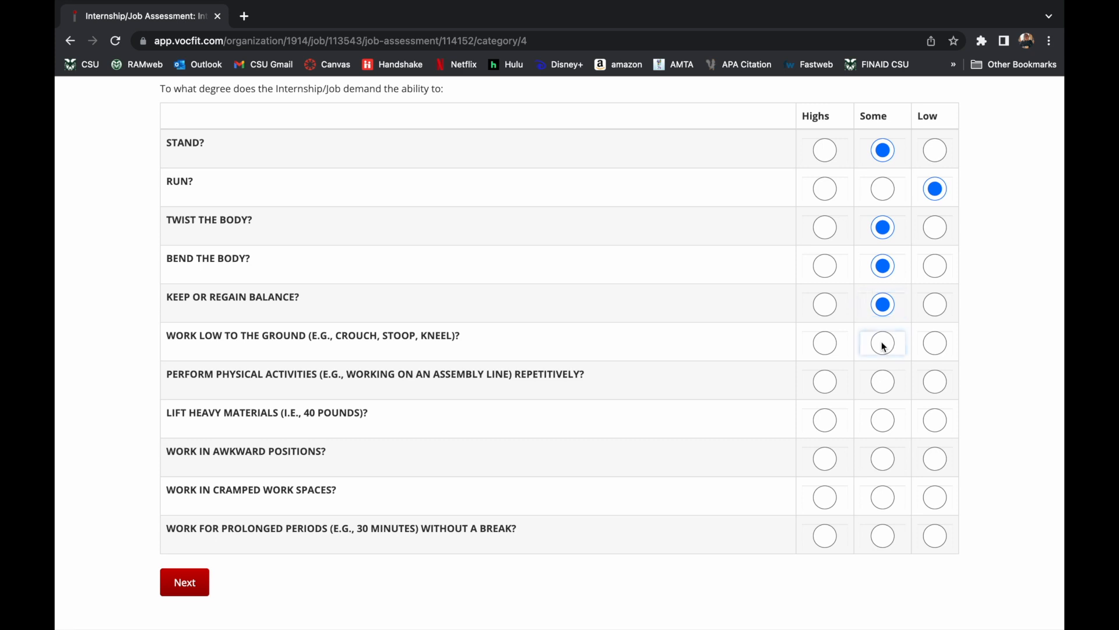
left_click(885, 385)
left_click(887, 420)
left_click(883, 498)
left_click(936, 457)
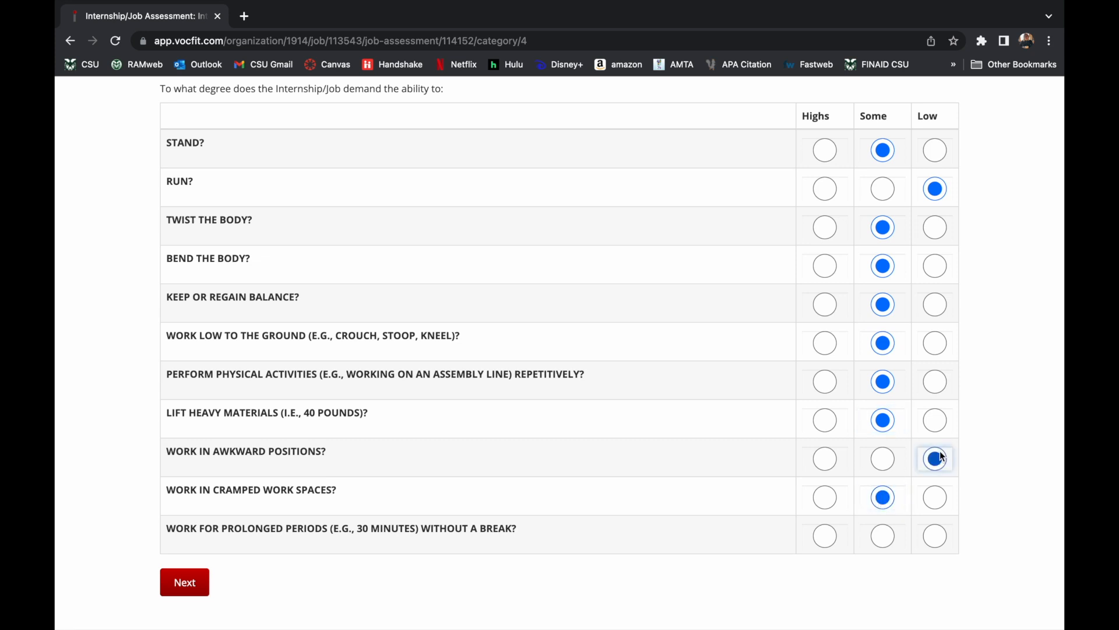
left_click(825, 536)
left_click(193, 582)
scroll(541, 443, "down", 5)
scroll(541, 446, "down", 2)
Rate teamwork, compassion, directions, greeting Highs; cooperating and close proximity Some.
scroll(541, 445, "up", 3)
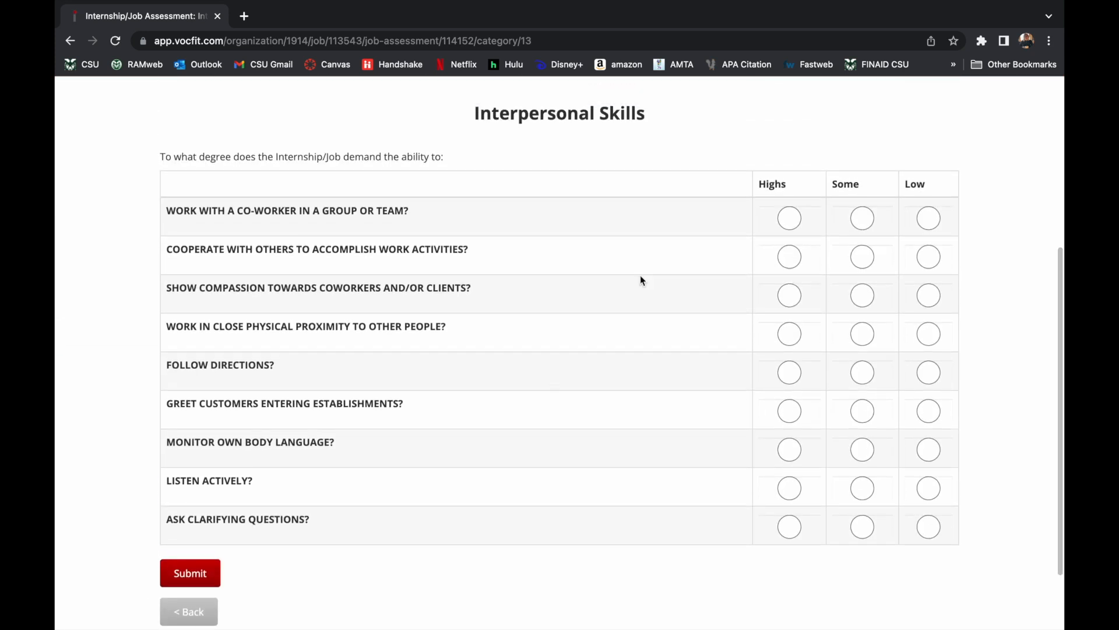
left_click(791, 218)
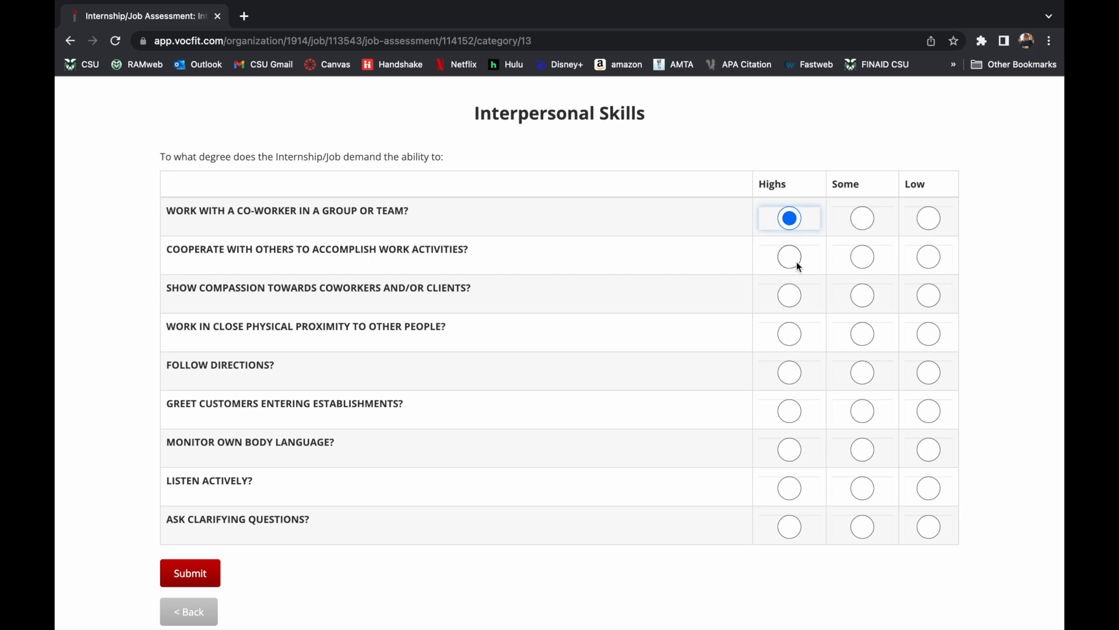
left_click(865, 257)
left_click(791, 296)
scroll(793, 294, "down", 1)
left_click(863, 323)
left_click(795, 363)
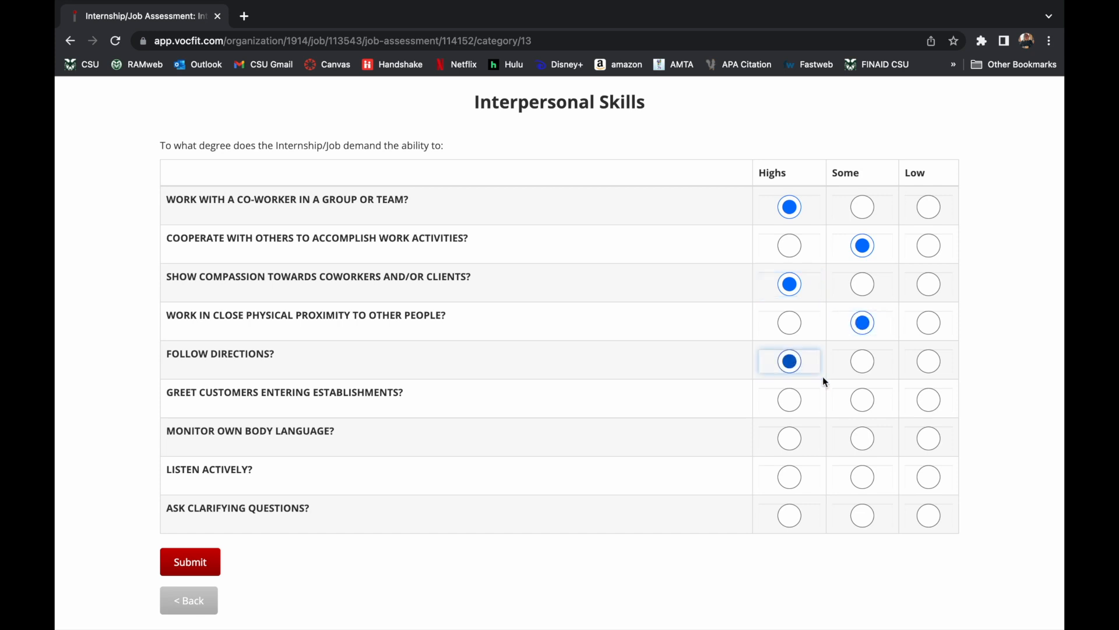
left_click(789, 401)
Rate body language Some, listening and clarifying questions Highs, then submit the assessment.
scroll(786, 401, "down", 1)
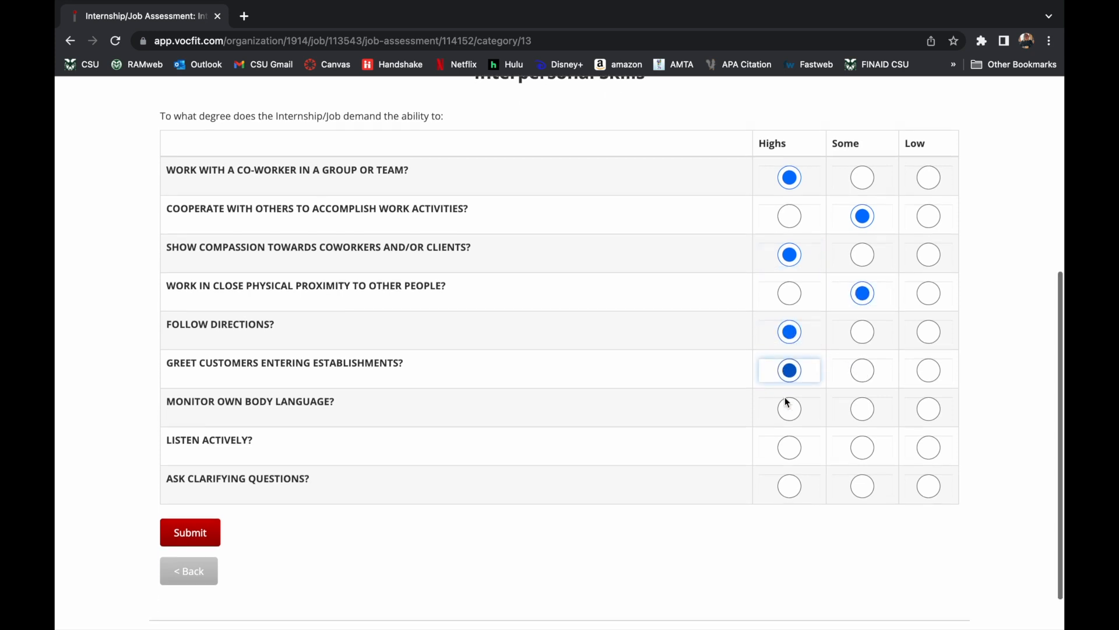
left_click(862, 405)
left_click(790, 444)
left_click(790, 483)
scroll(311, 411, "up", 3)
scroll(310, 407, "down", 2)
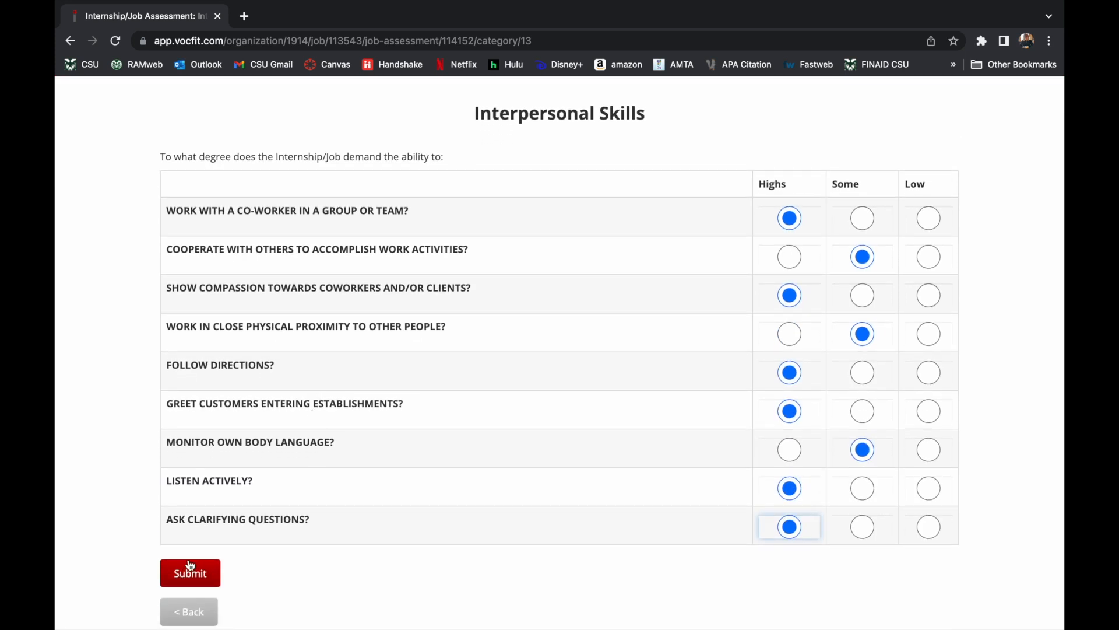
left_click(192, 579)
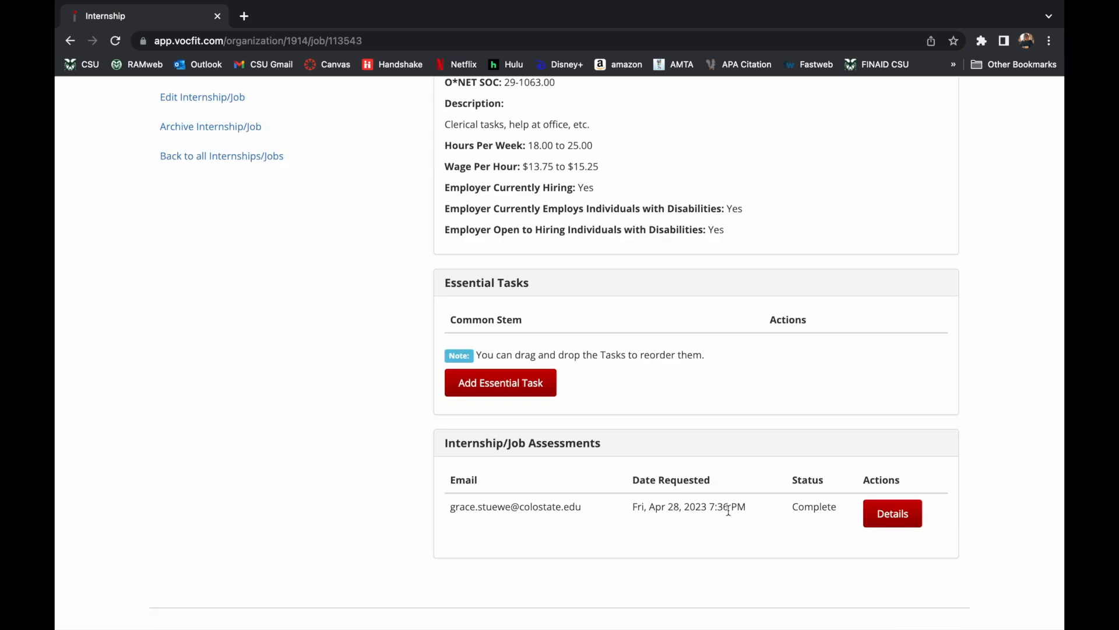
Start a new internship assessment, answer No to the real-internship question, and continue.
scroll(373, 366, "up", 6)
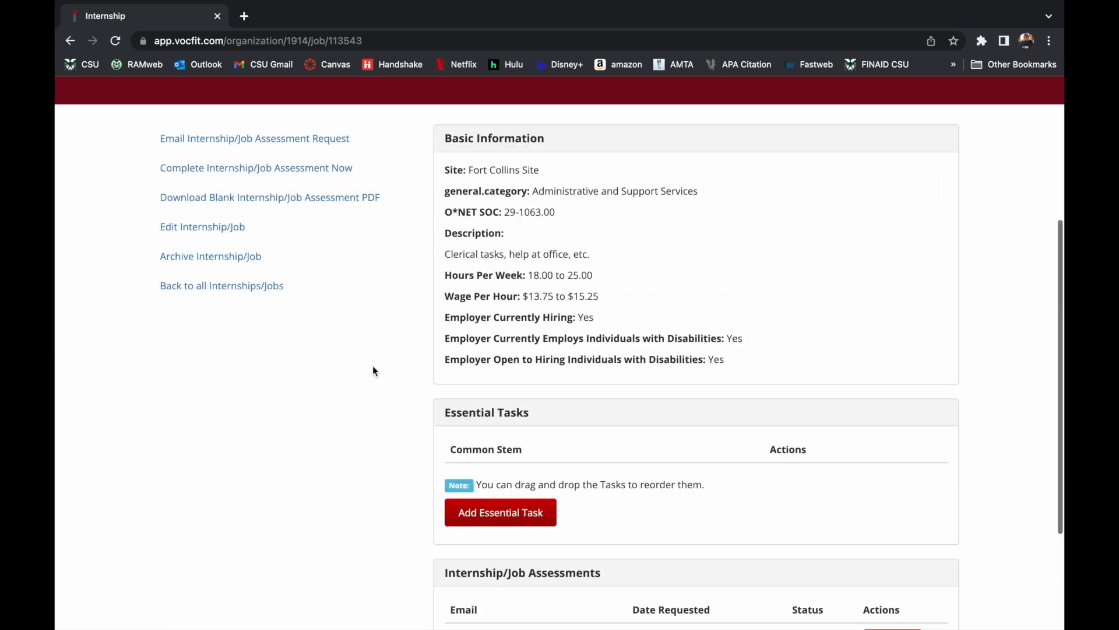
left_click(331, 378)
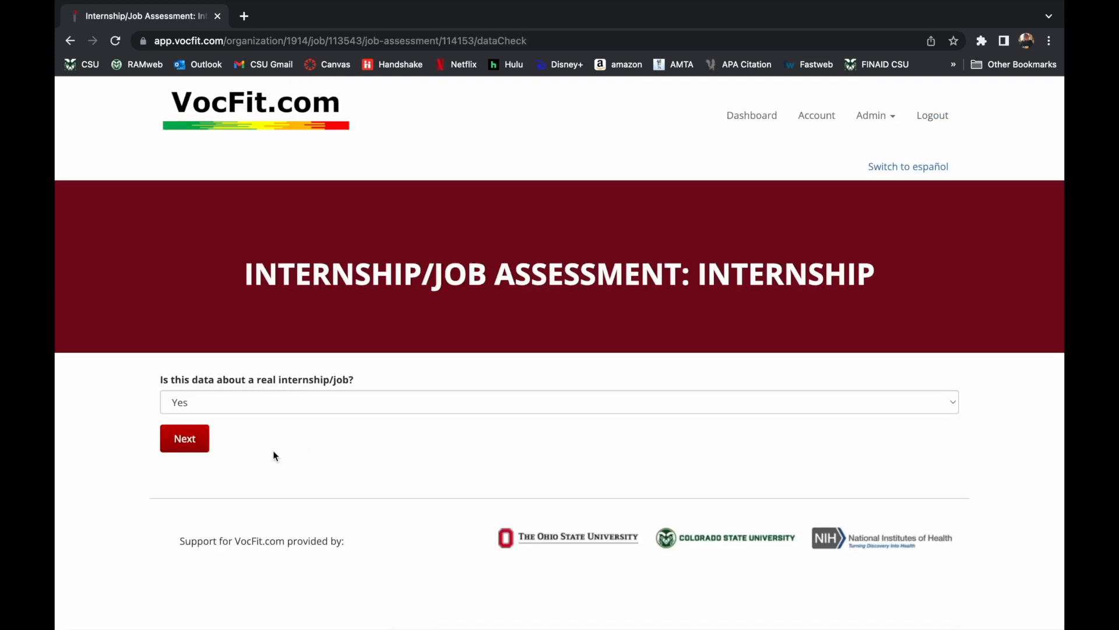
left_click(260, 402)
left_click(258, 418)
left_click(185, 440)
Return to the Dashboard and delete the outstanding Internship assessment request.
left_click(762, 116)
scroll(740, 350, "down", 4)
scroll(734, 407, "down", 4)
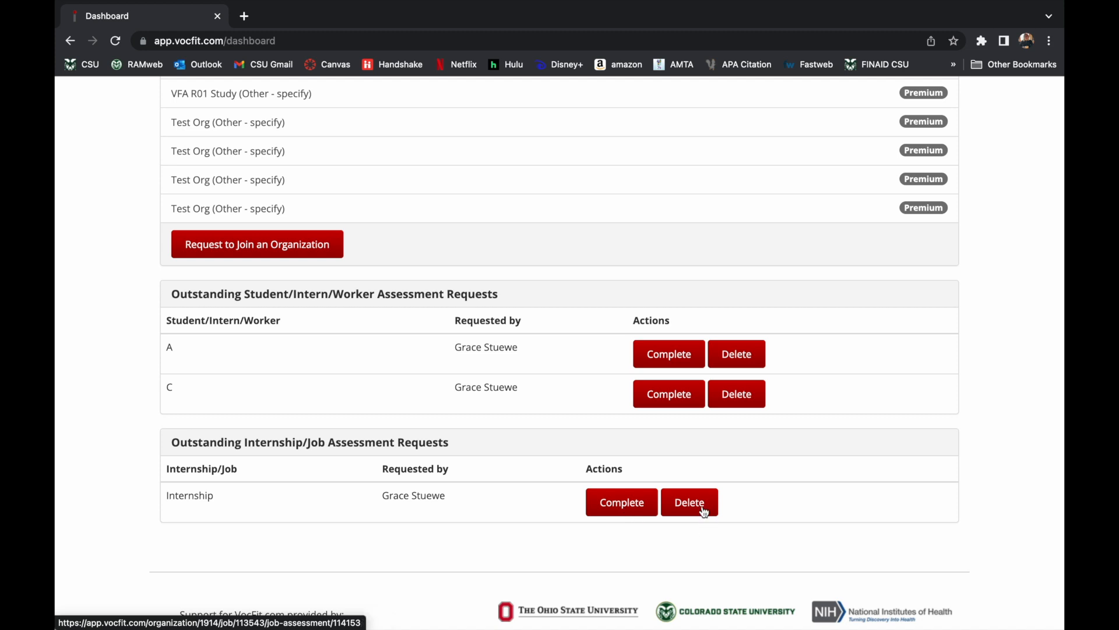
left_click(666, 505)
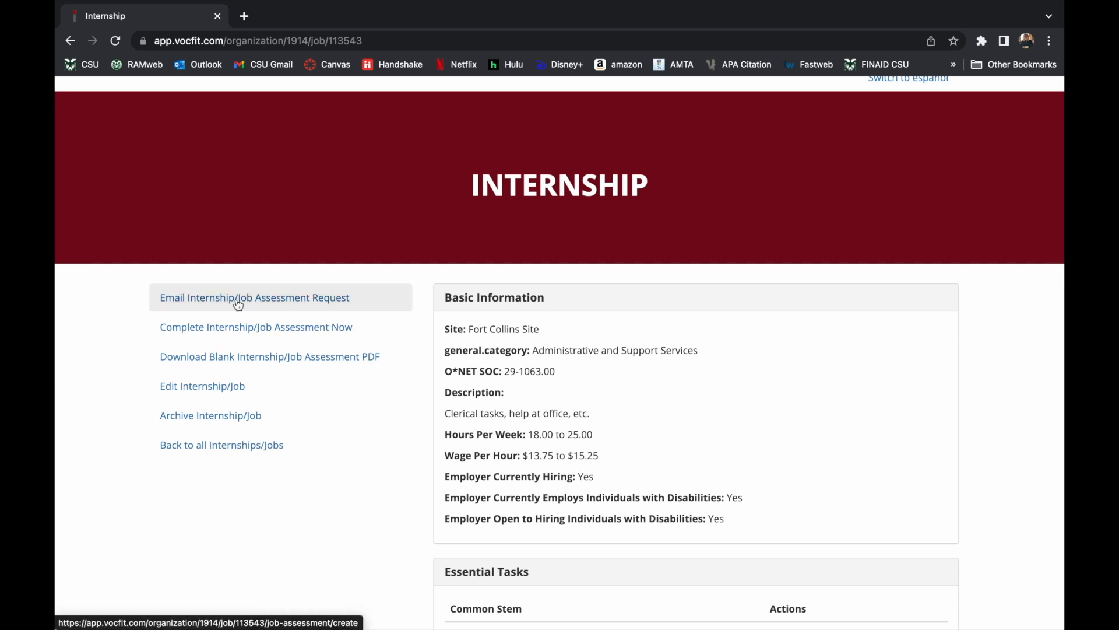
Open the Email Internship/Job Assessment Request form and enter the recipient's e-mail address.
left_click(299, 306)
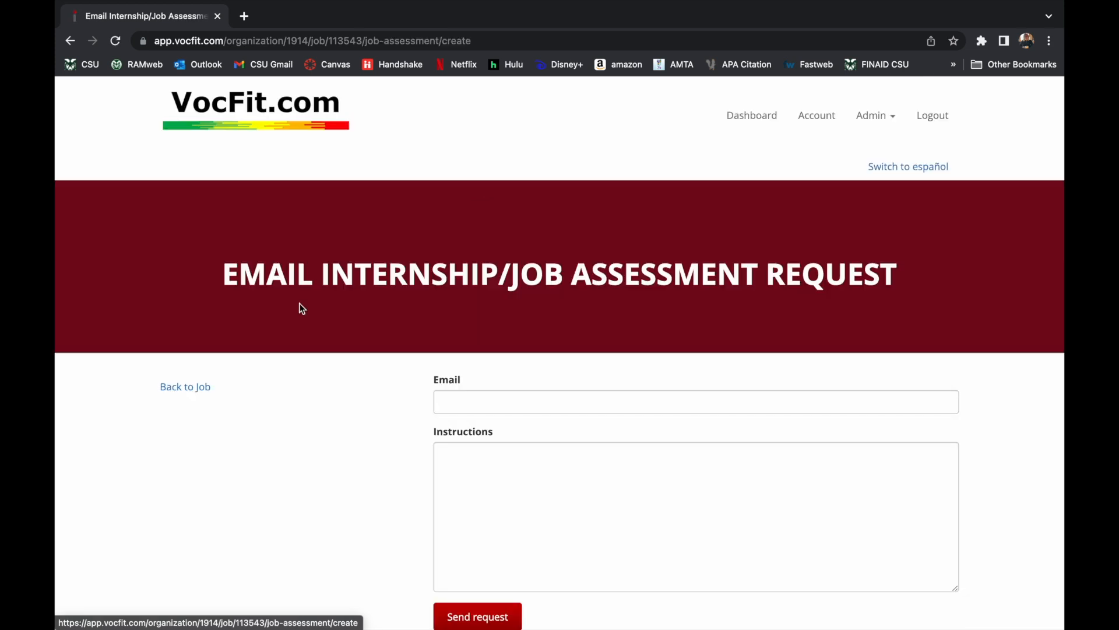
scroll(490, 383, "down", 1)
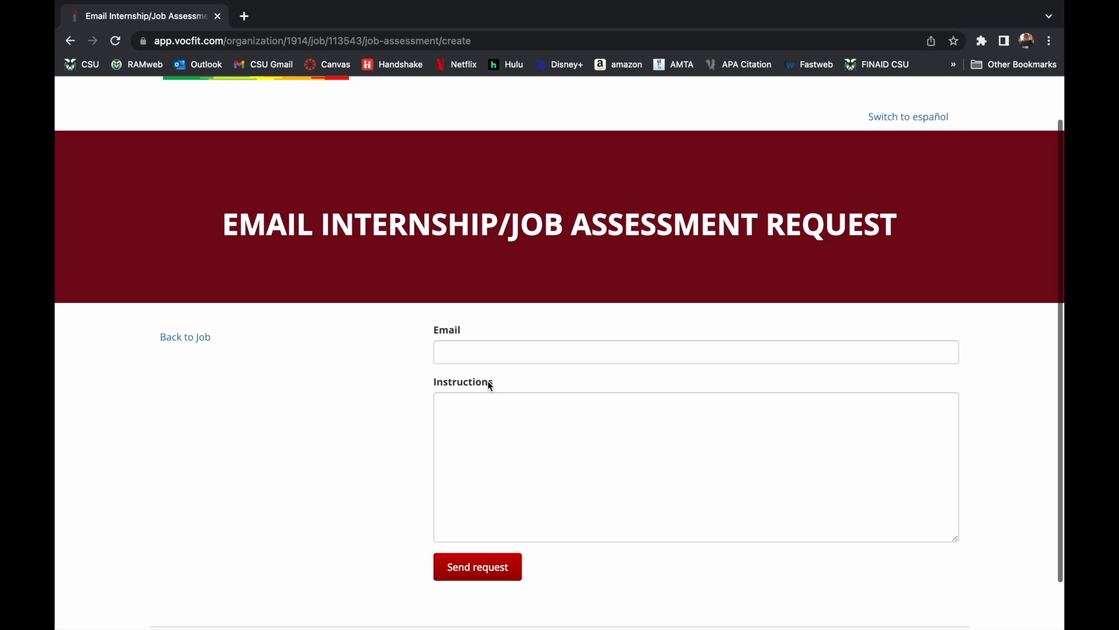
left_click(482, 358)
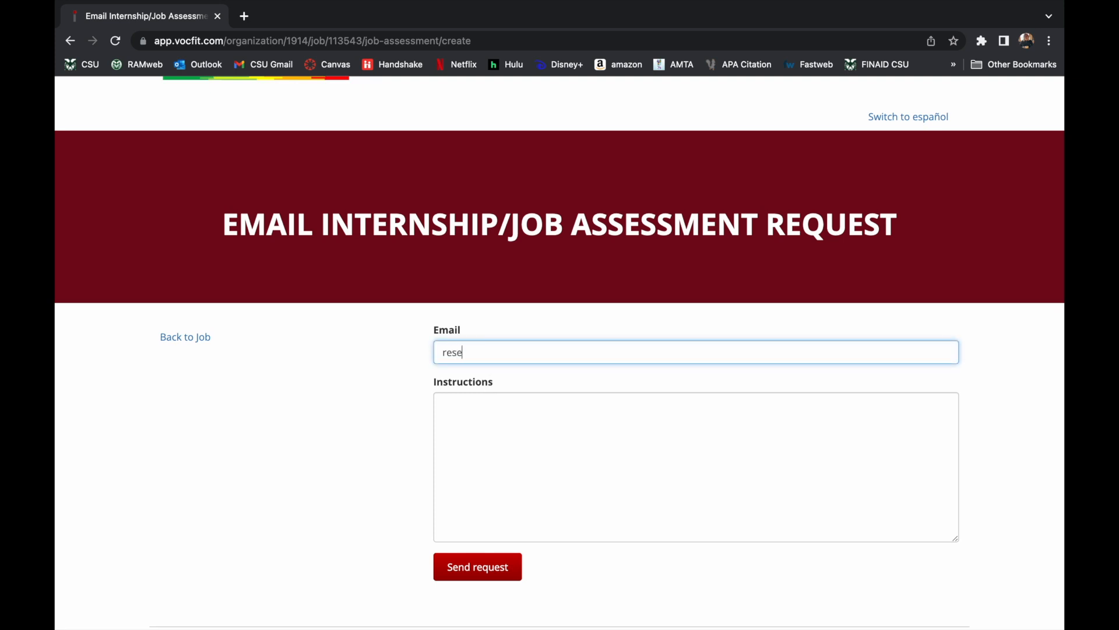
Write the instructions 'Please fill out the job assessment.'.
left_click(503, 414)
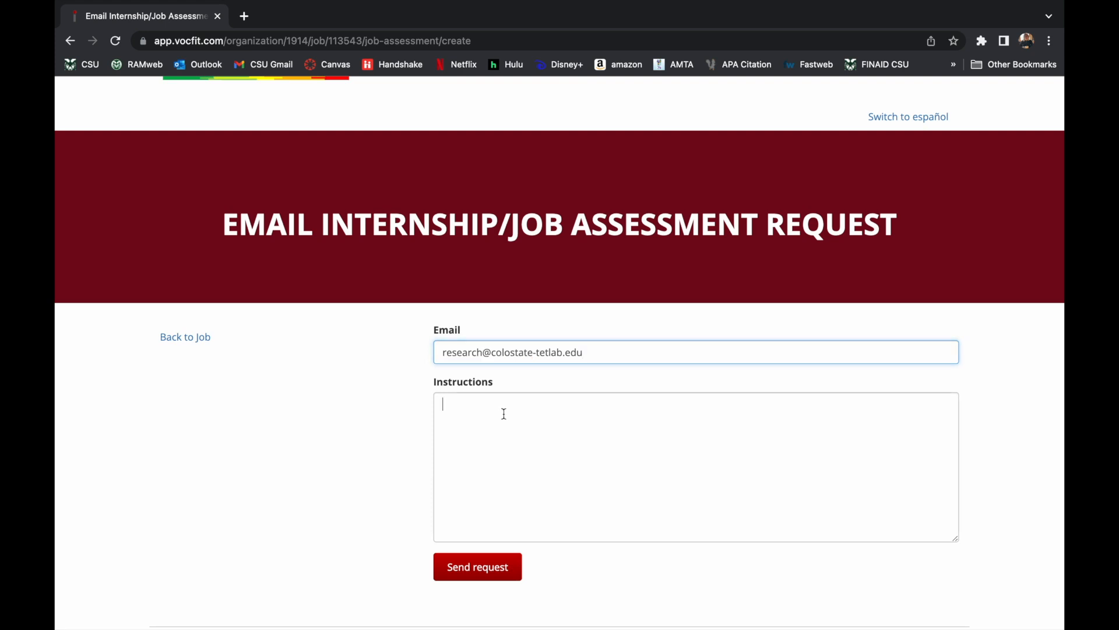
type("Please fill o")
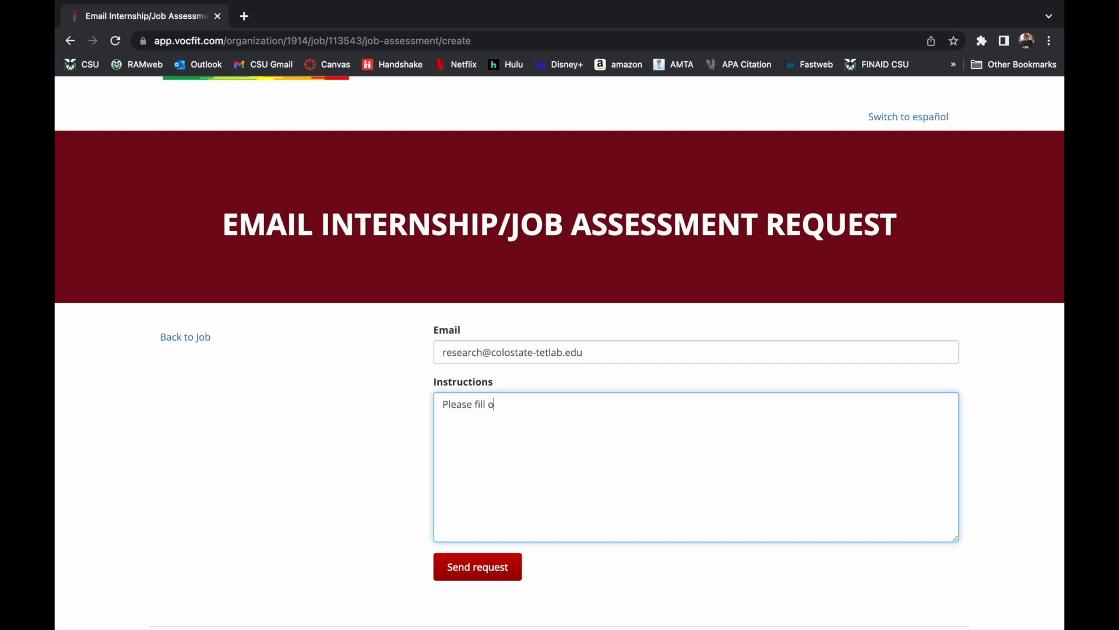
type("ut the job assessment.")
scroll(559, 349, "down", 1)
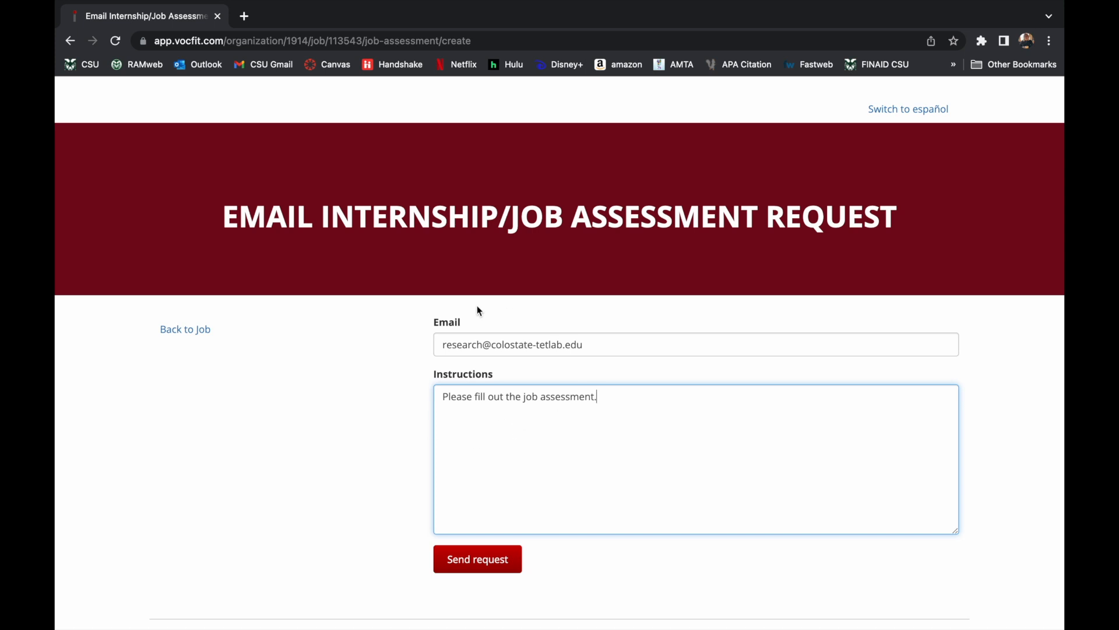
Send the assessment request e-mail and open the Internship job's details.
left_click(481, 570)
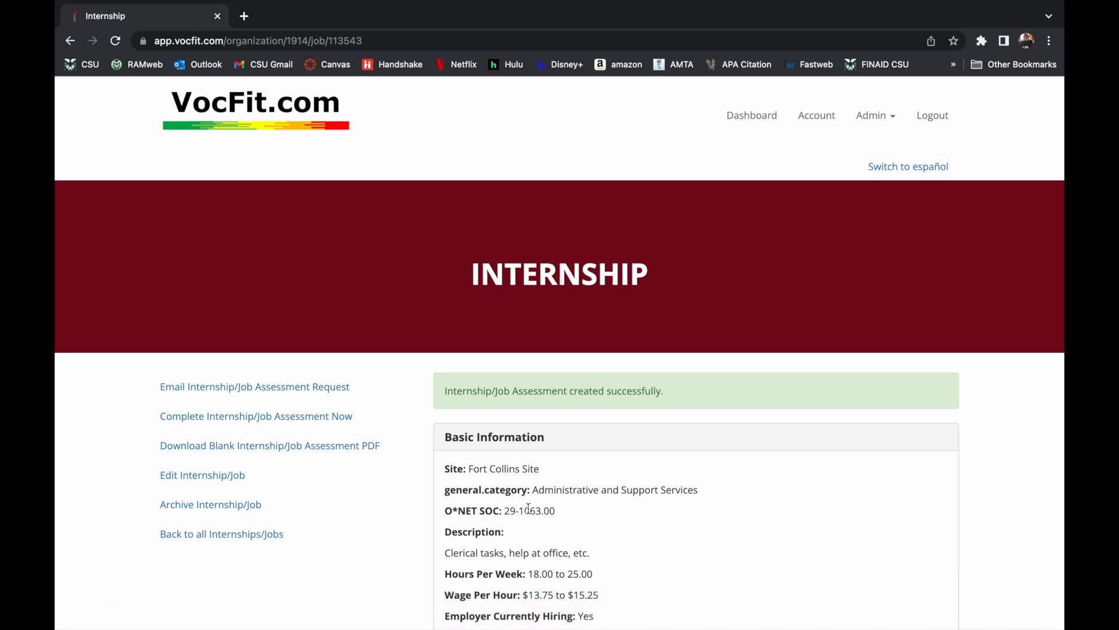
scroll(529, 513, "down", 2)
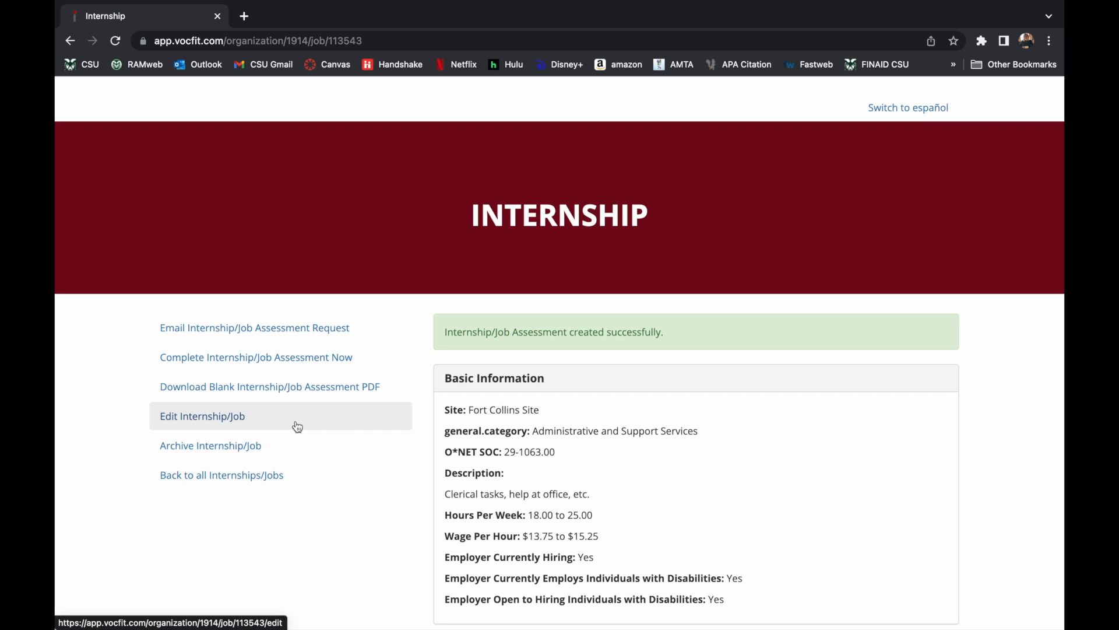
left_click(251, 421)
Rename the job to 'Internship A' and save the update.
left_click(532, 401)
type("A")
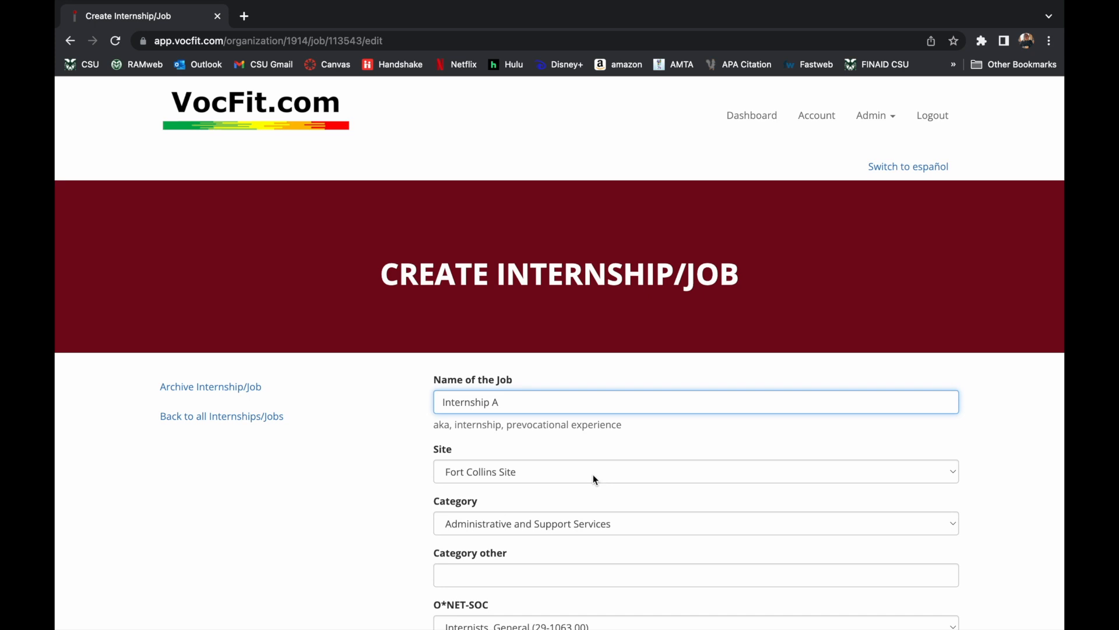
scroll(593, 474, "down", 3)
scroll(619, 486, "down", 8)
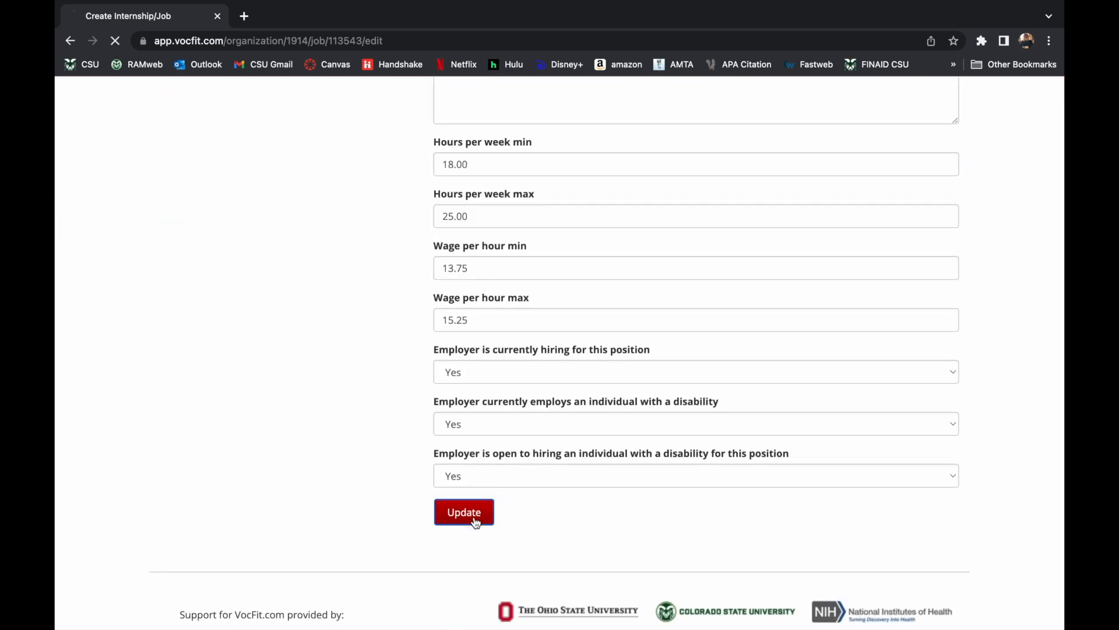
left_click(473, 518)
Archive the Internship A job and confirm its removal.
scroll(490, 433, "down", 1)
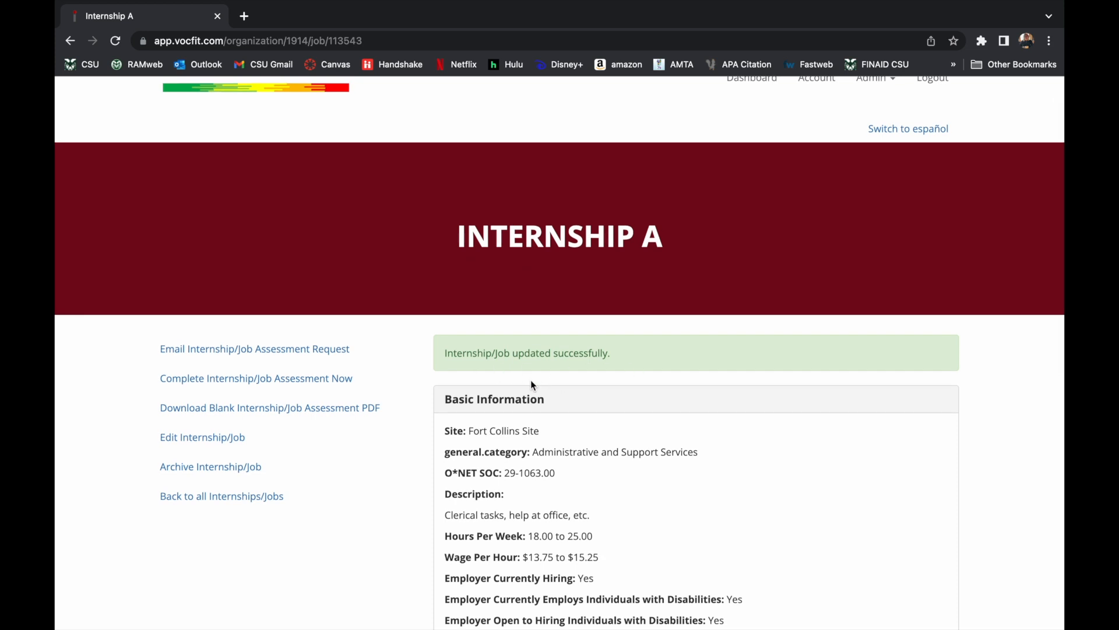
left_click(268, 468)
left_click(696, 122)
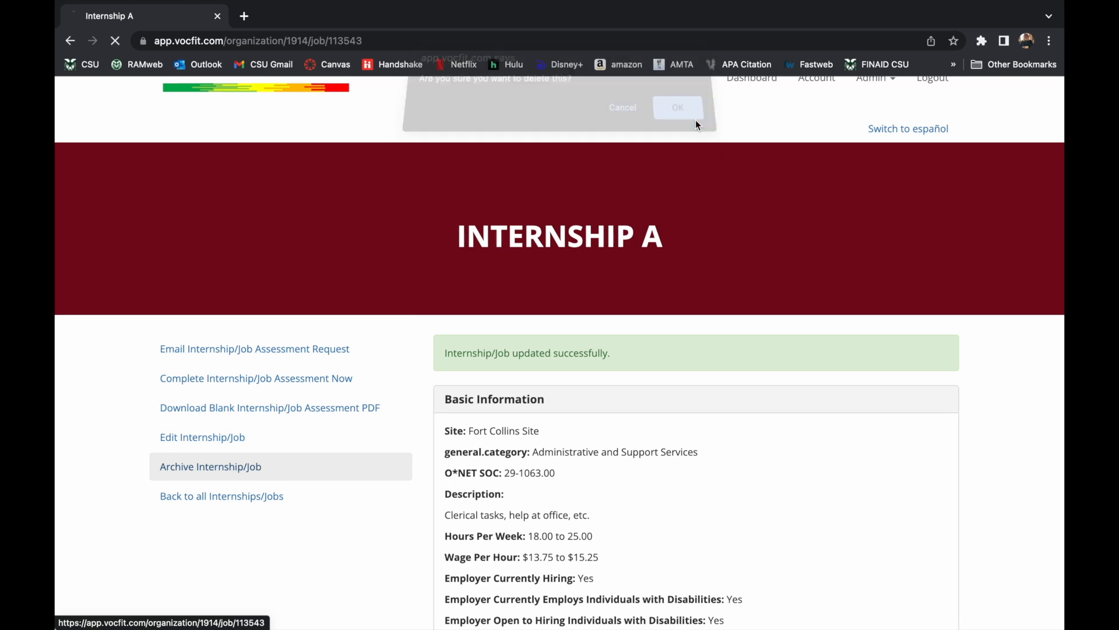